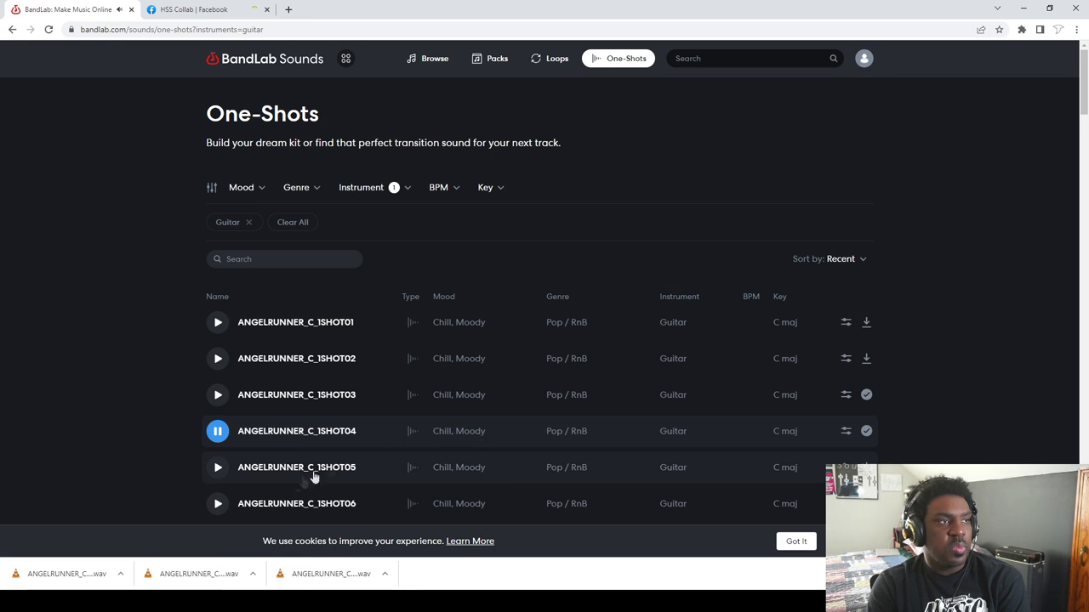
# Audition guitar one-shots ANGELRUNNER_C_1SHOT05 and ANGELRUNNER_C_1SHOT03, and download ANGELRUNNER_C_1SHOT02
pyautogui.click(219, 469)
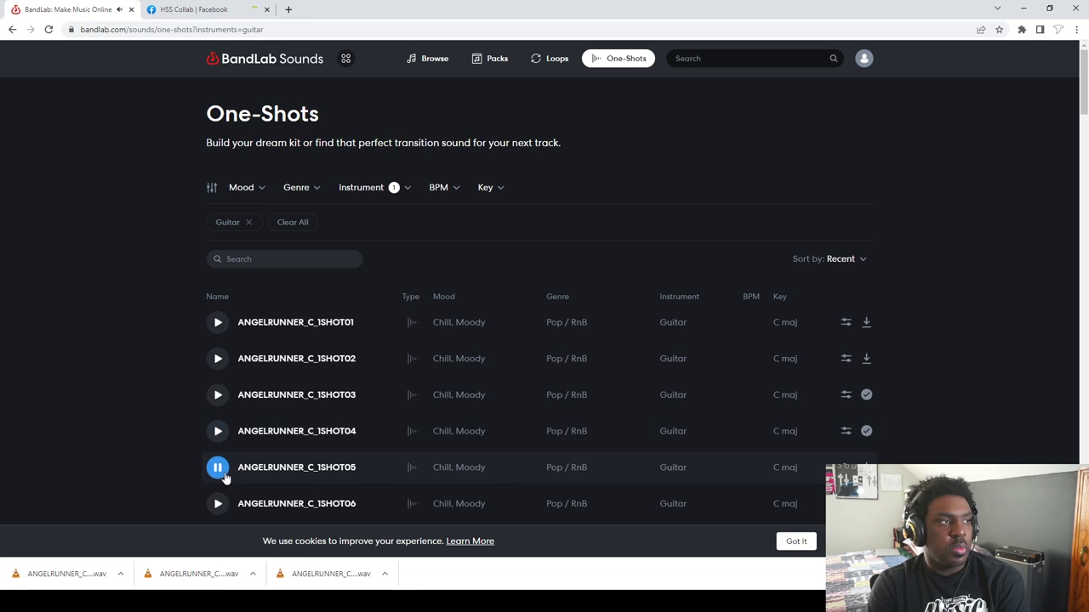
pyautogui.click(217, 396)
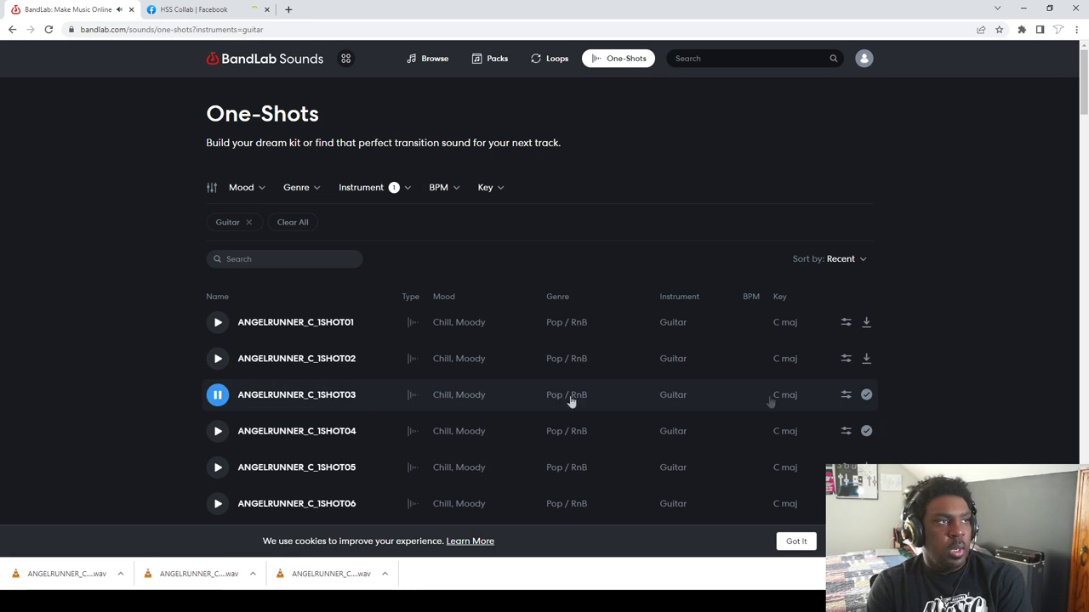
pyautogui.click(334, 348)
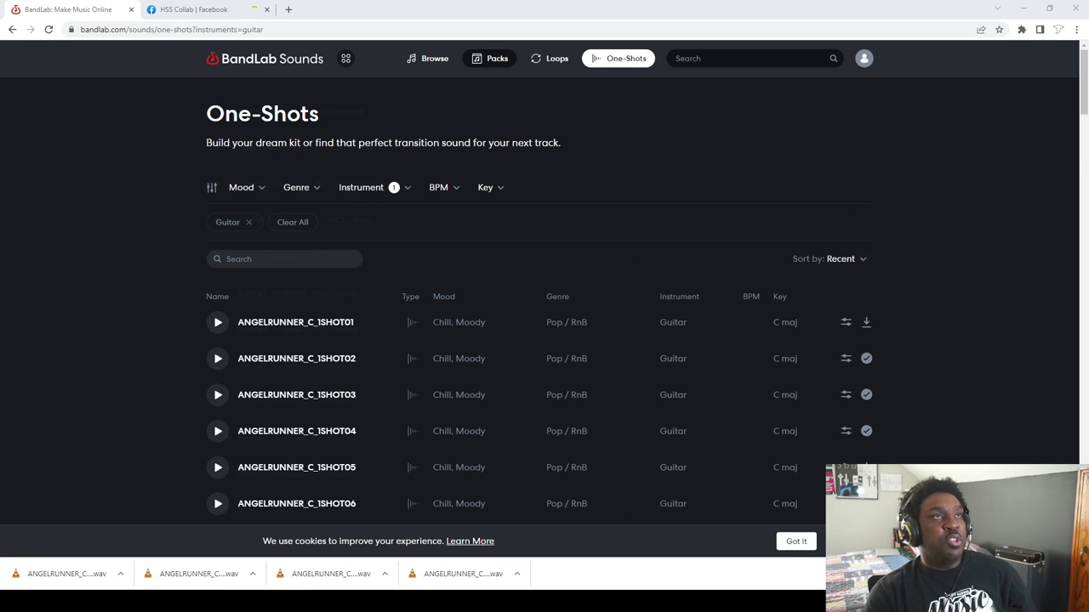
# Look through the drum one-shots and download Punk Pop Kick One-Shot 01
pyautogui.scroll(-2, 211, 421)
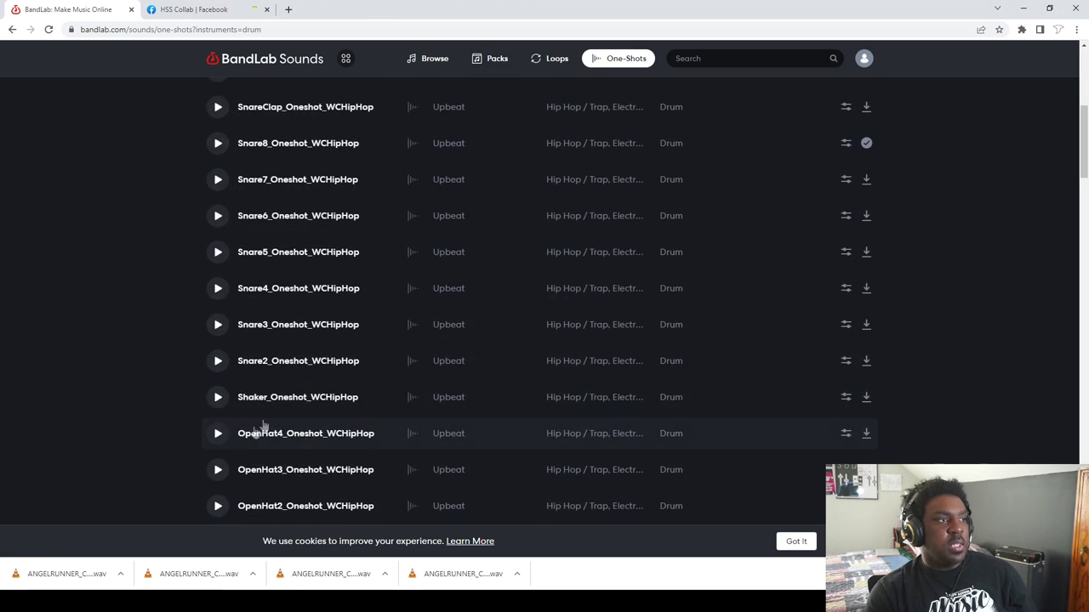
pyautogui.scroll(1, 273, 417)
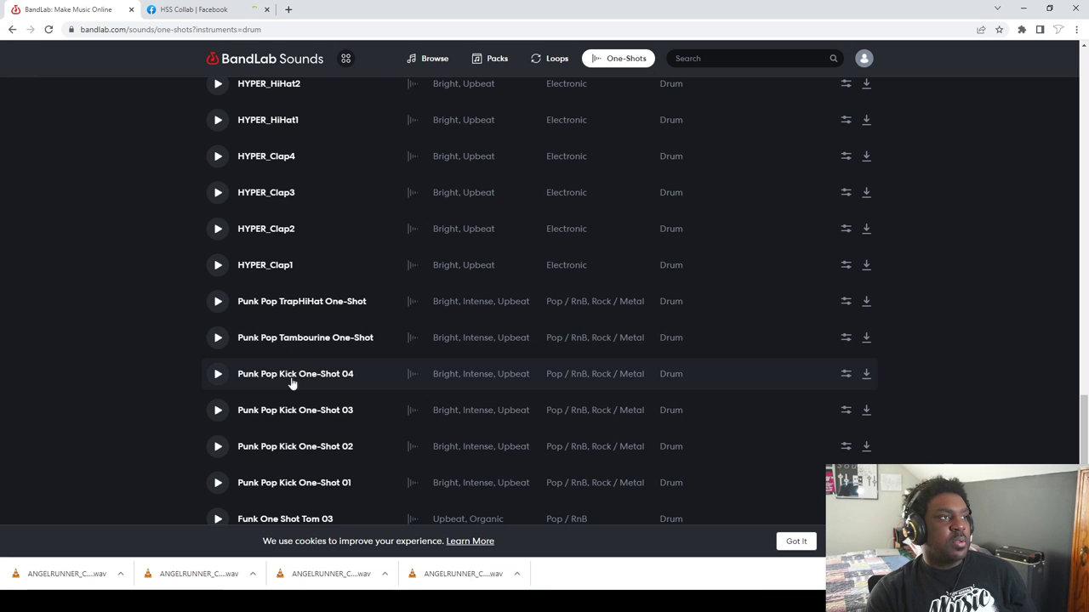
pyautogui.scroll(-1, 315, 403)
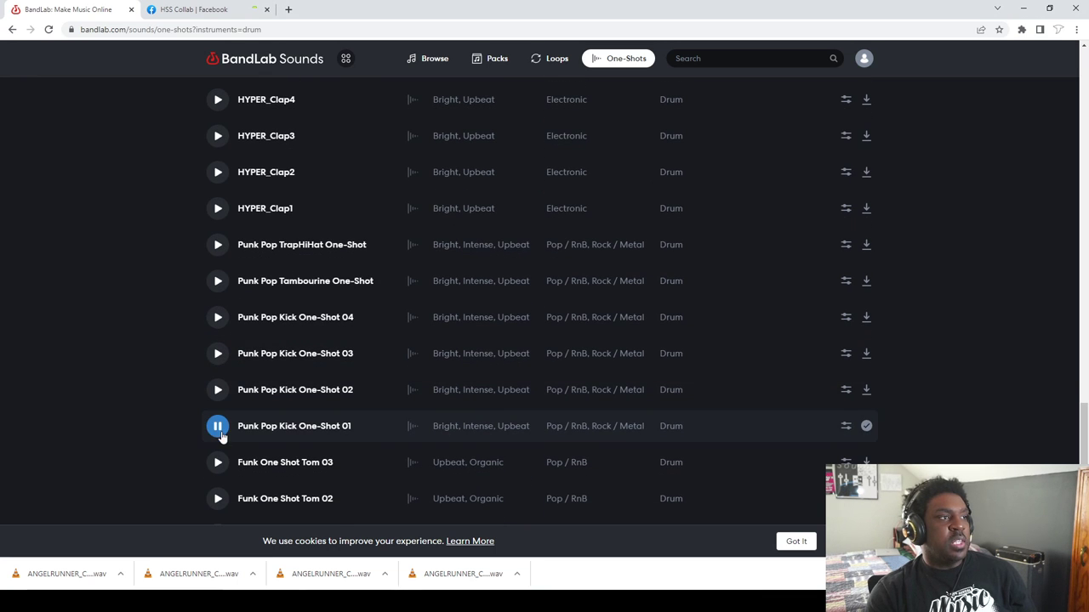
pyautogui.click(364, 601)
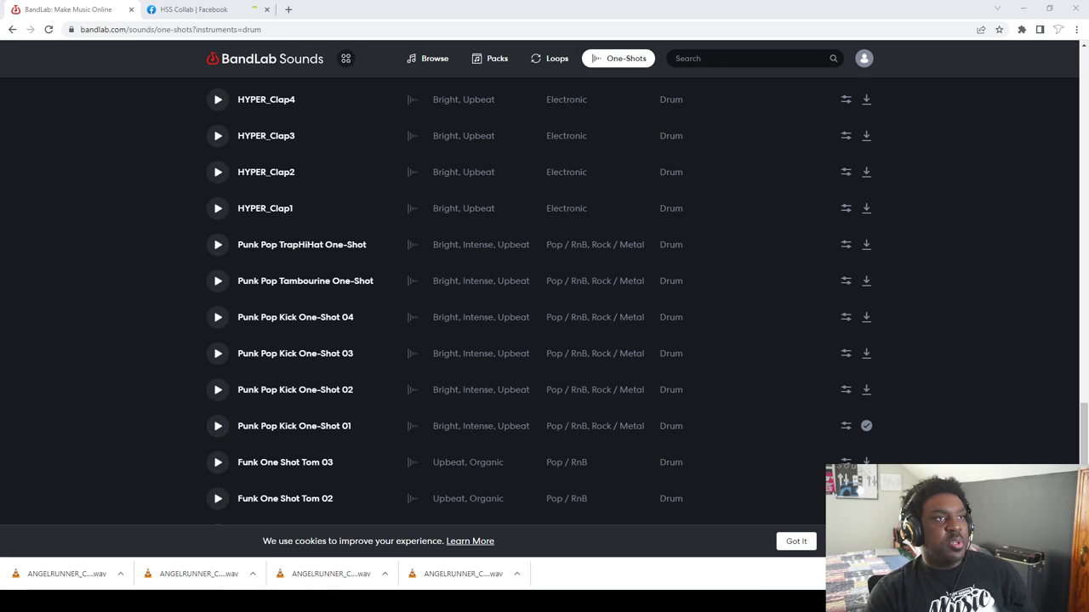
pyautogui.scroll(5, 199, 340)
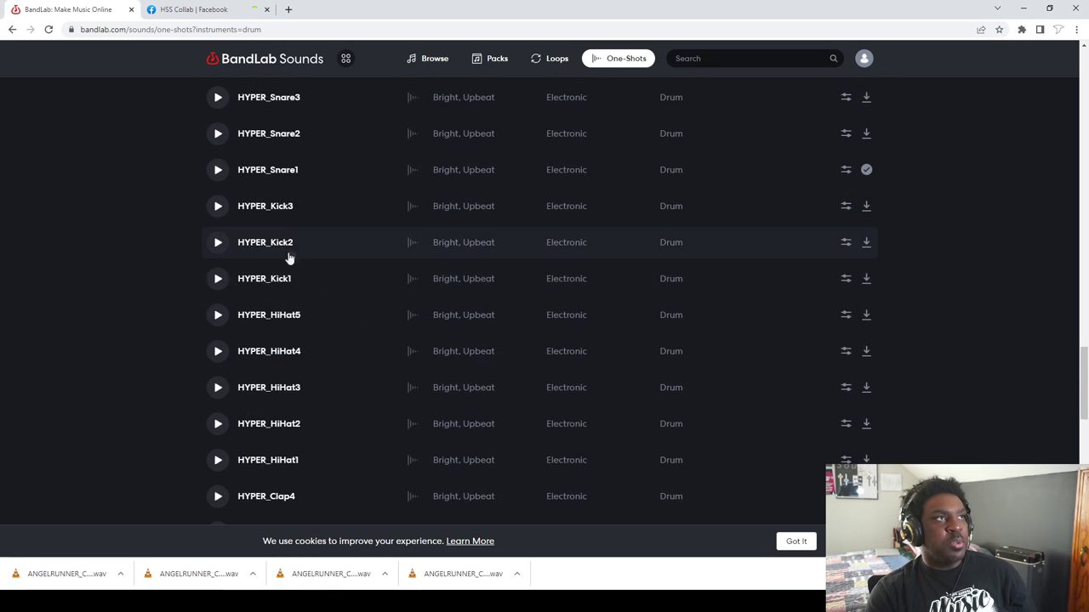
pyautogui.scroll(2, 255, 264)
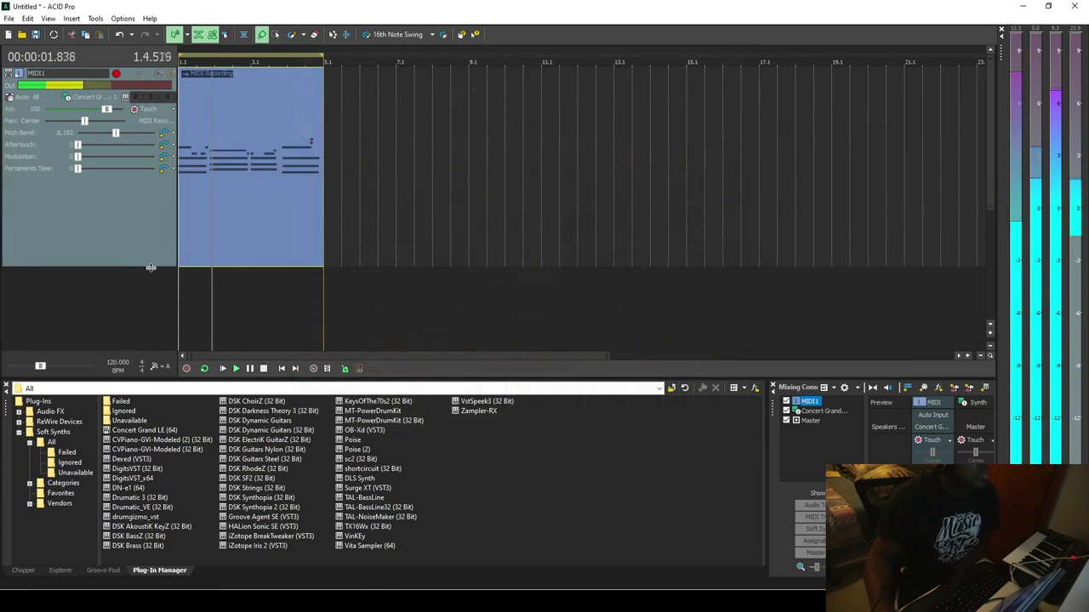
# In ACID Pro, shrink the MIDI1 track's height and add new tracks for the soft synths DigitsVST_x64 and TAL-BassLine
pyautogui.moveTo(152, 267); pyautogui.dragTo(136, 108)
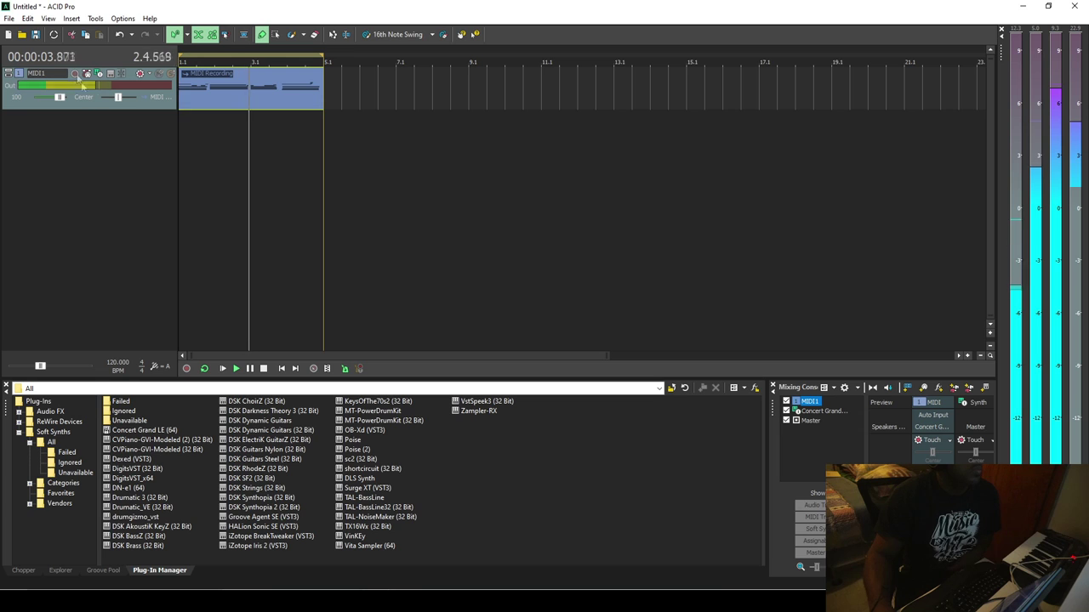
pyautogui.moveTo(131, 479); pyautogui.dragTo(112, 205)
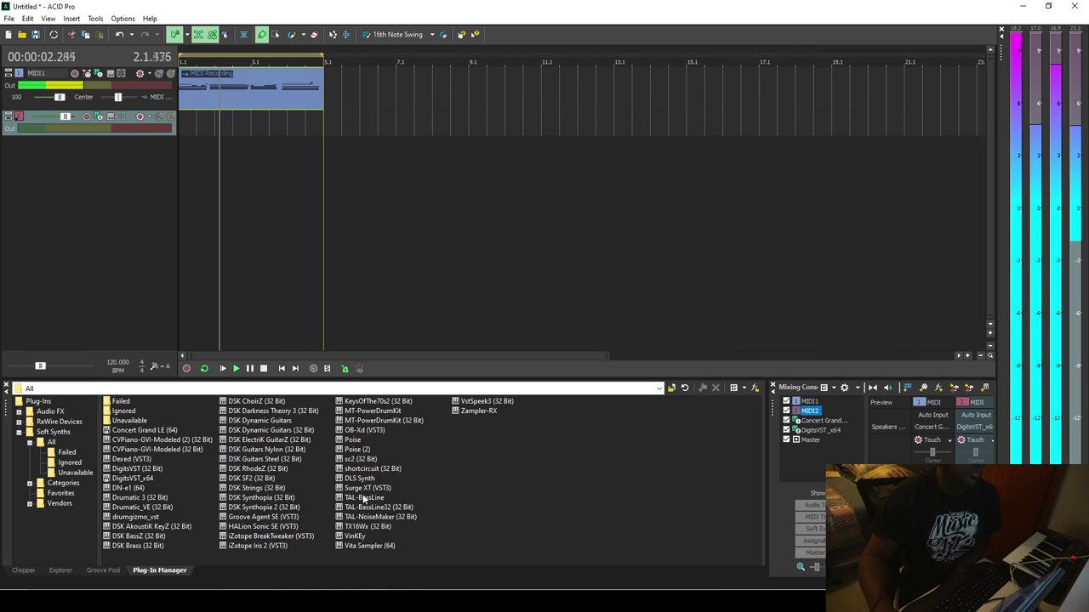
pyautogui.moveTo(363, 499); pyautogui.dragTo(128, 239)
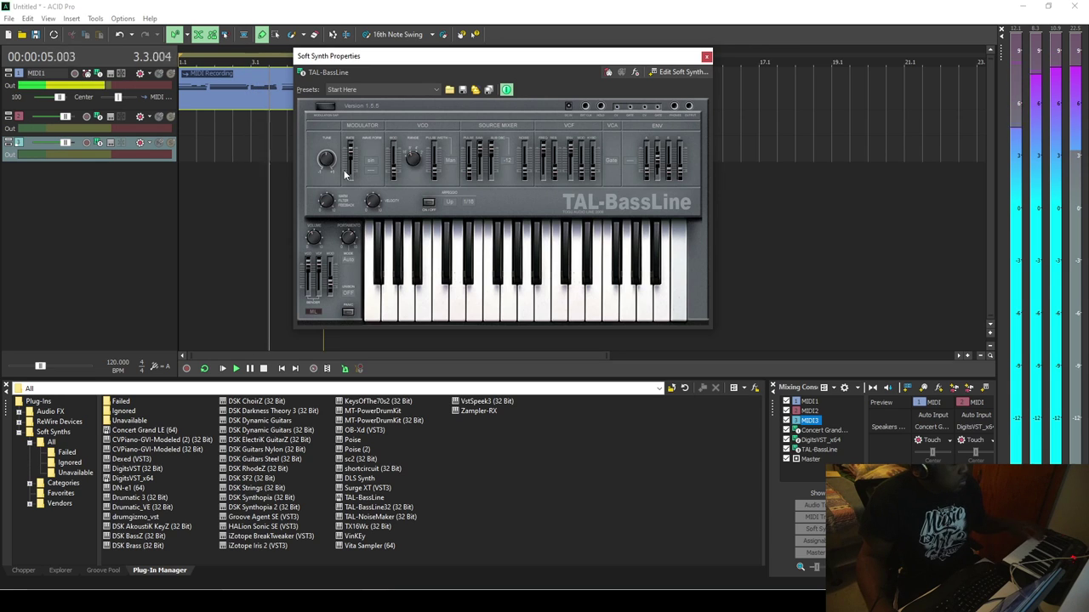
# Shape the TAL-BassLine bass sound by adjusting its modulator waveform, source mixer levels, VCF and envelope sliders
pyautogui.click(384, 92)
pyautogui.click(511, 185)
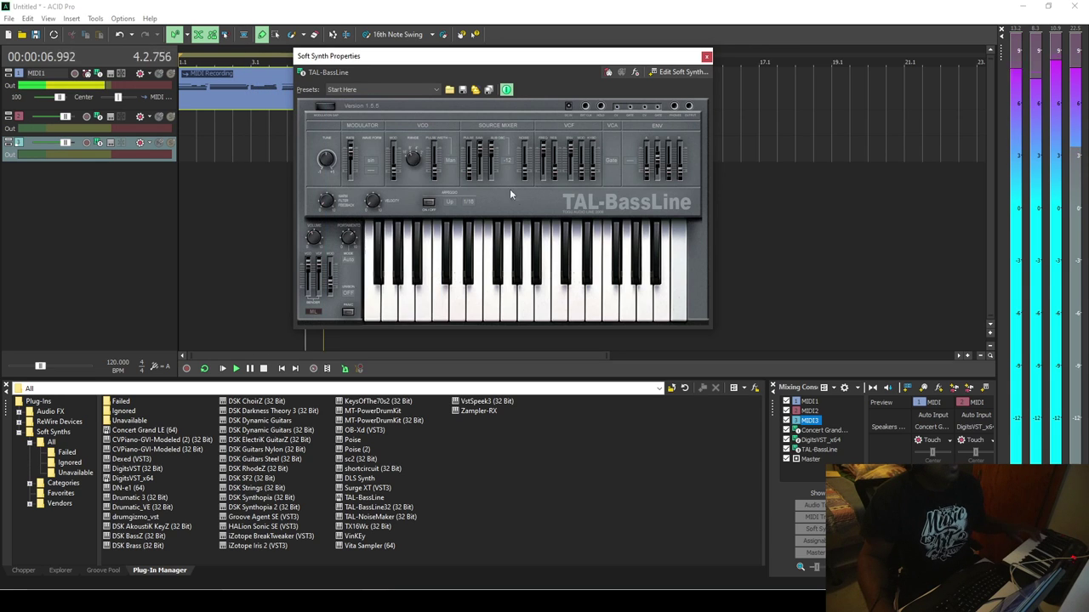
pyautogui.click(371, 164)
pyautogui.click(371, 169)
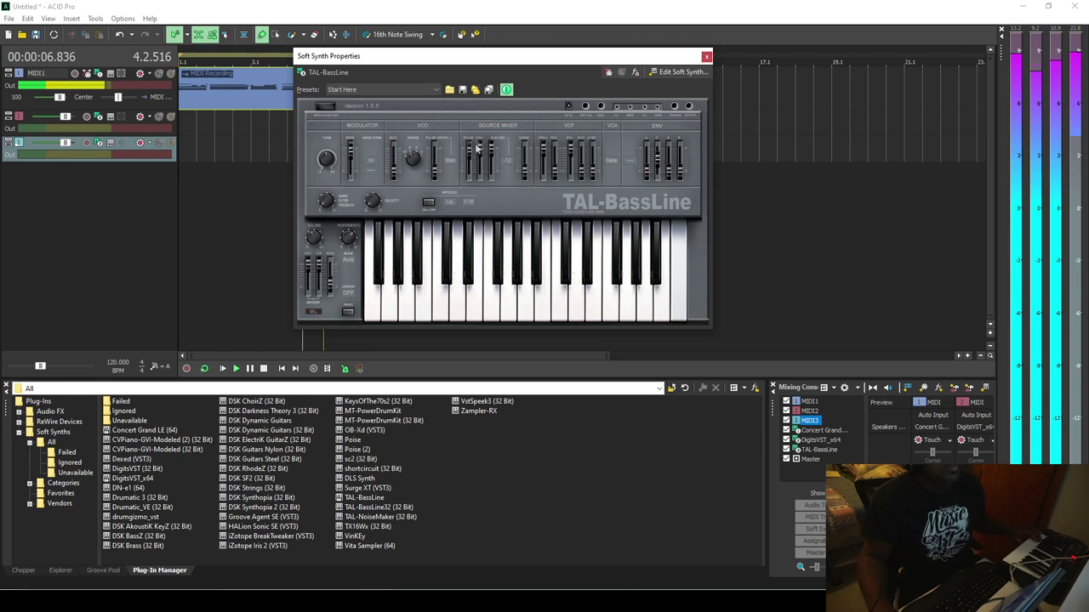
pyautogui.moveTo(471, 148); pyautogui.dragTo(470, 160)
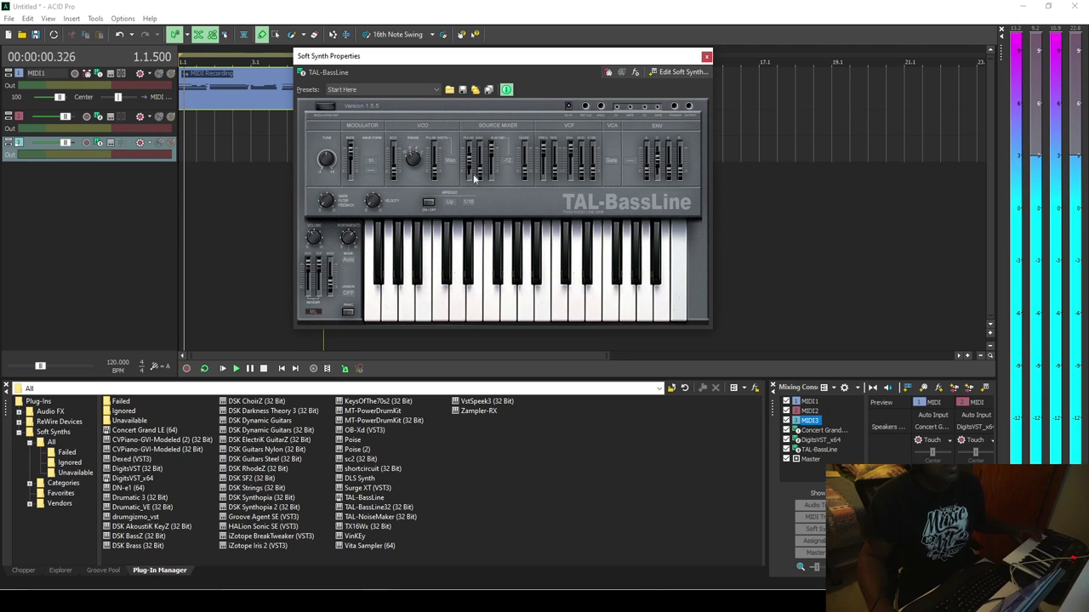
pyautogui.moveTo(481, 157); pyautogui.dragTo(490, 127)
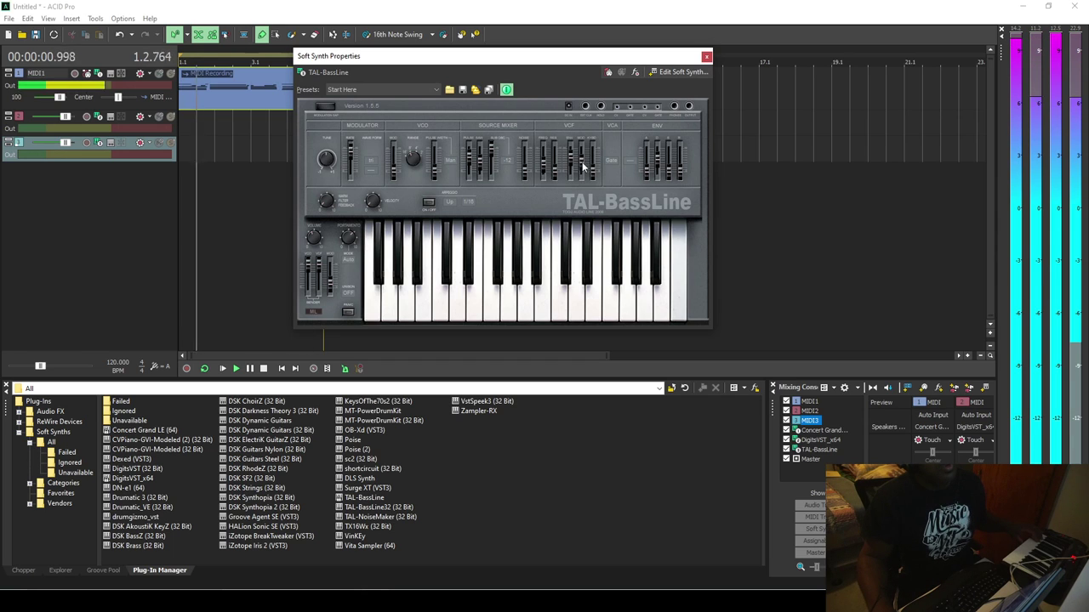
pyautogui.moveTo(593, 164); pyautogui.dragTo(593, 157)
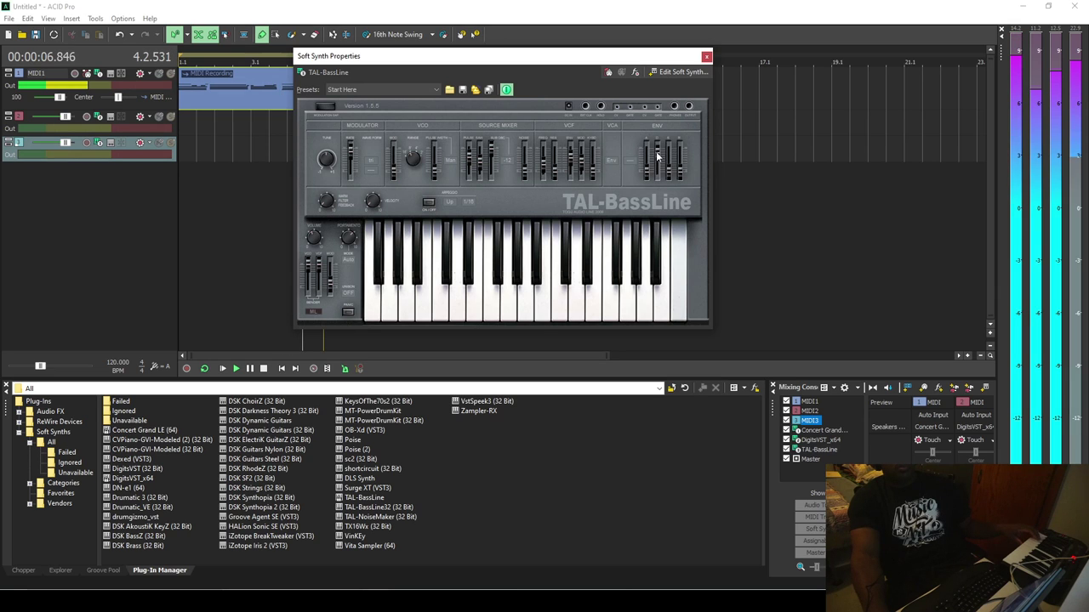
pyautogui.moveTo(658, 153); pyautogui.dragTo(659, 163)
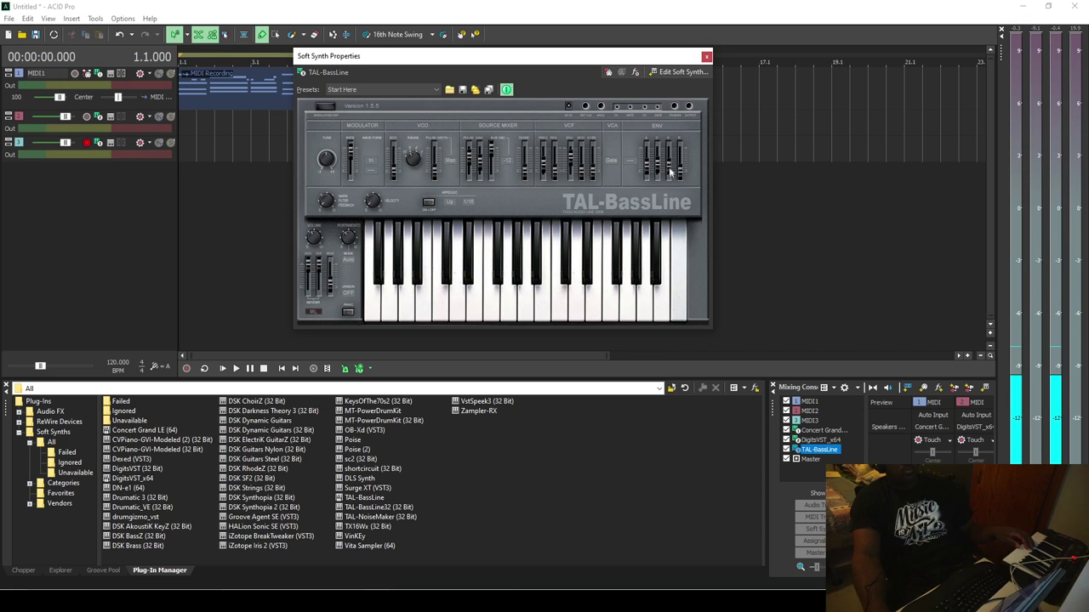
# Close the TAL-BassLine properties and record a four-bar MIDI bass part on its track
pyautogui.click(706, 57)
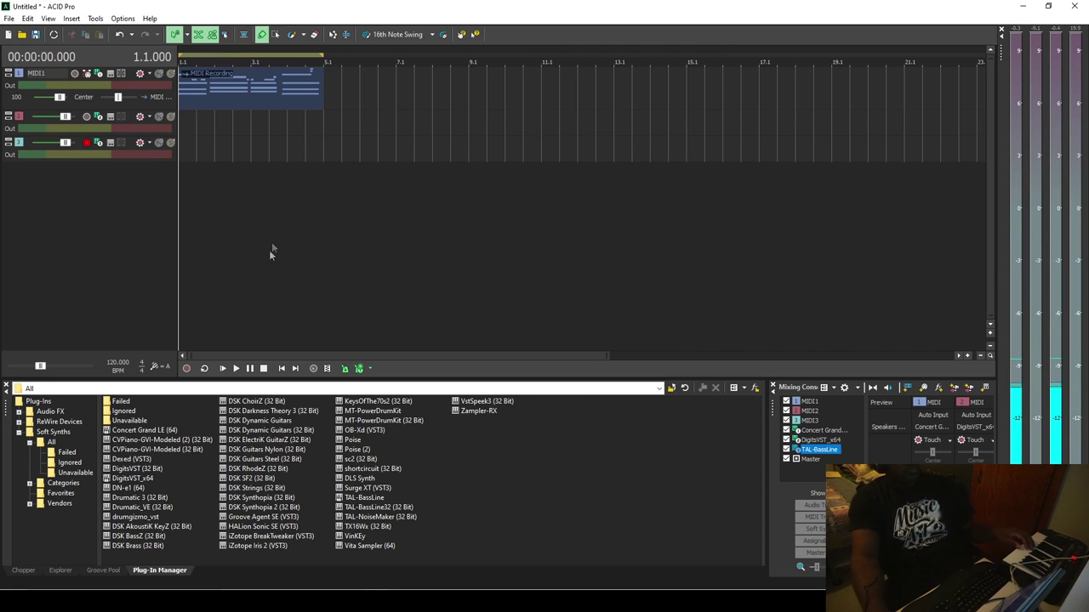
pyautogui.click(187, 368)
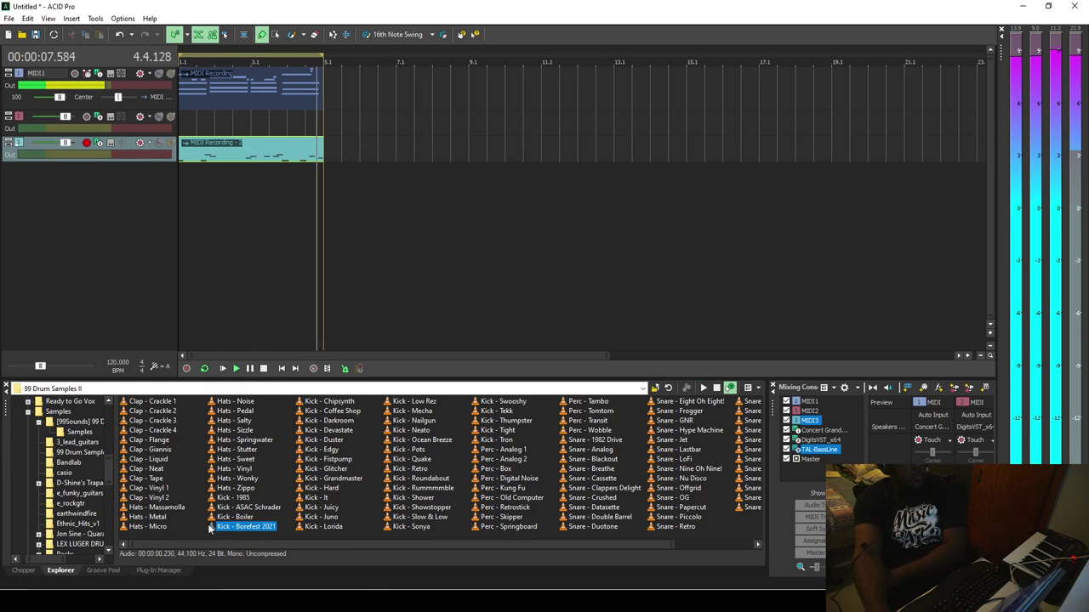
# Audition kicks in the 99 Drum Samples II folder and add Kick - Coffee Shop as a new track
pyautogui.click(226, 517)
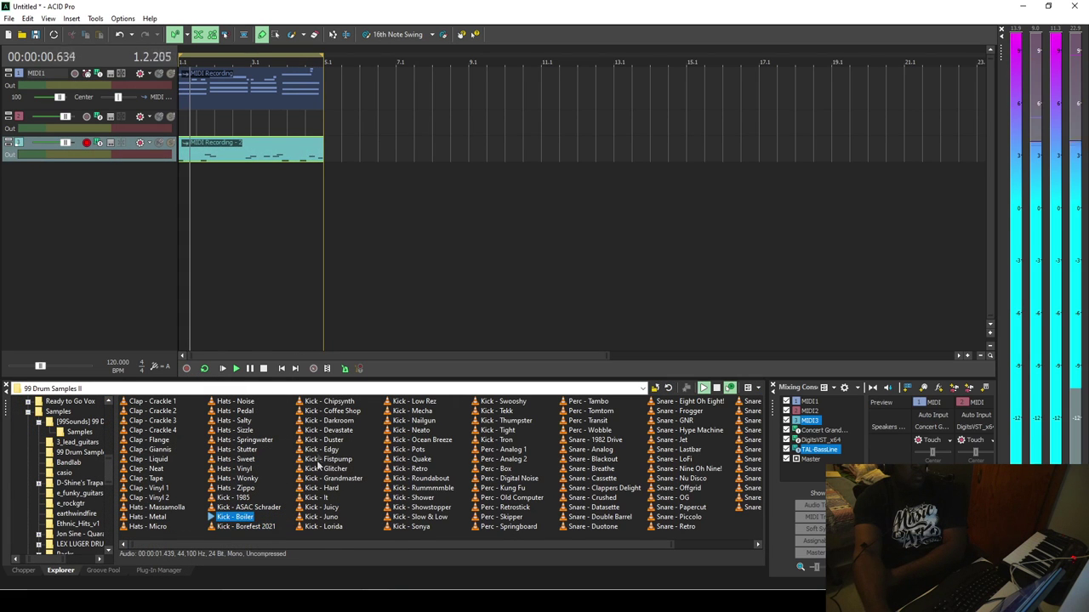
pyautogui.click(323, 402)
pyautogui.click(327, 411)
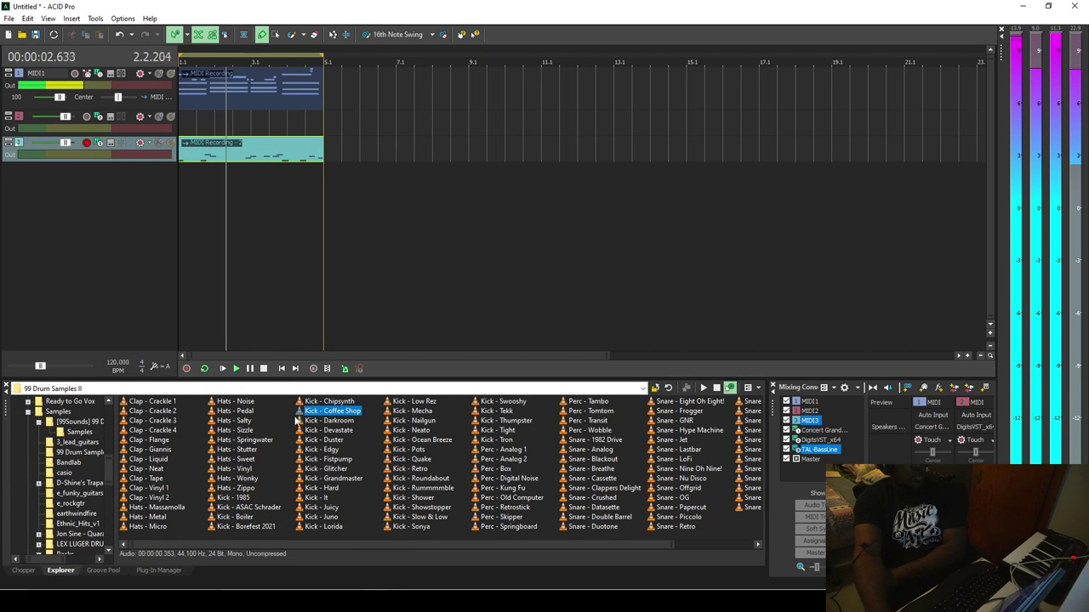
pyautogui.moveTo(300, 414); pyautogui.dragTo(165, 218)
# Paint the Coffee Shop kick on every beat across bars 1 to 4 and mute the MIDI1 track
pyautogui.scroll(2, 209, 181)
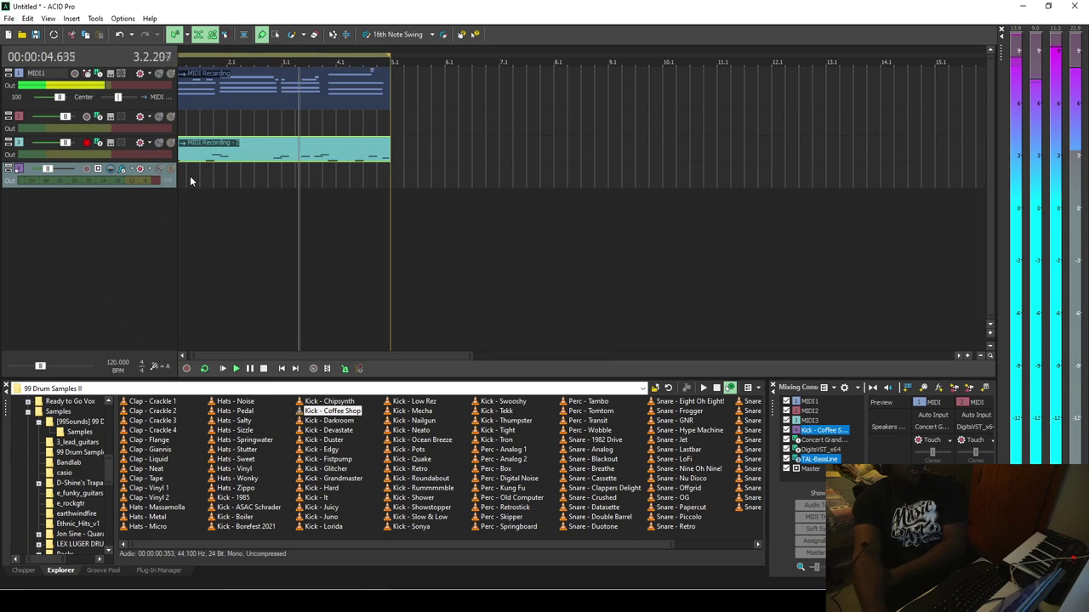
pyautogui.moveTo(242, 356); pyautogui.dragTo(190, 343)
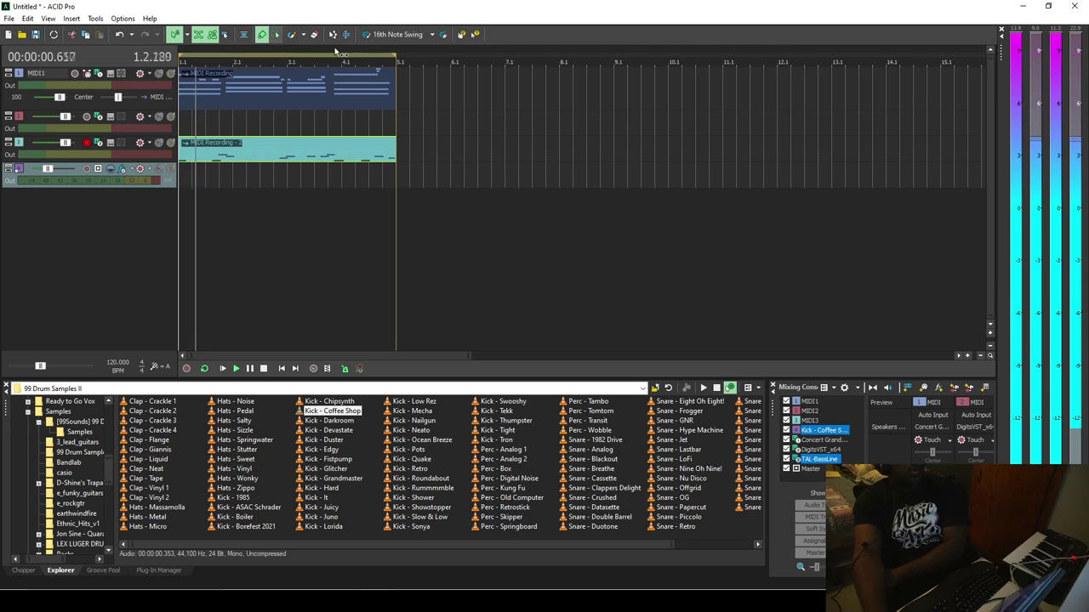
pyautogui.click(291, 34)
pyautogui.moveTo(196, 170); pyautogui.dragTo(393, 175)
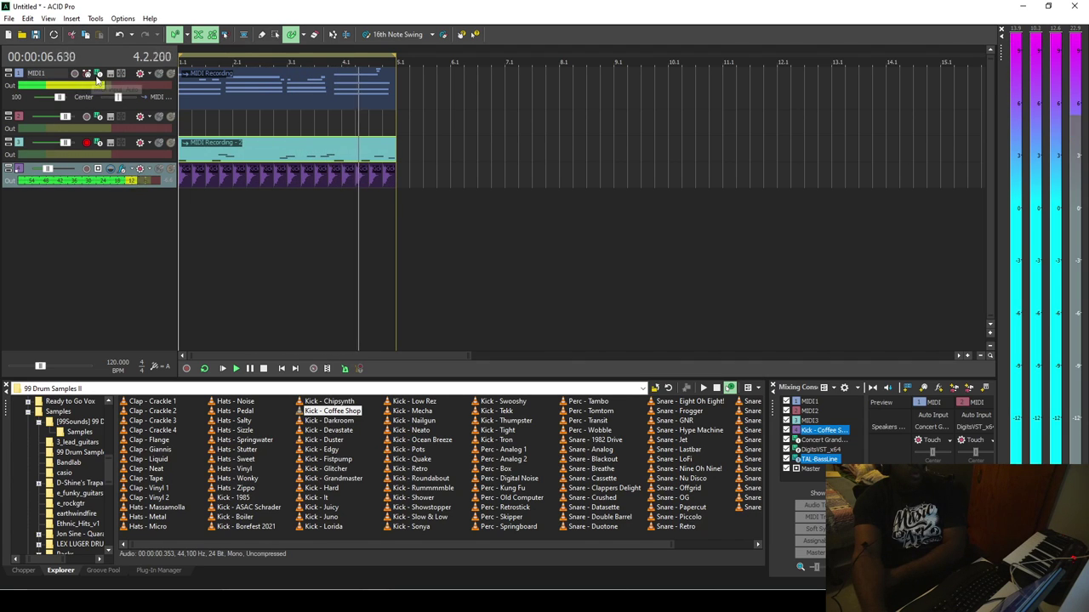
pyautogui.click(160, 74)
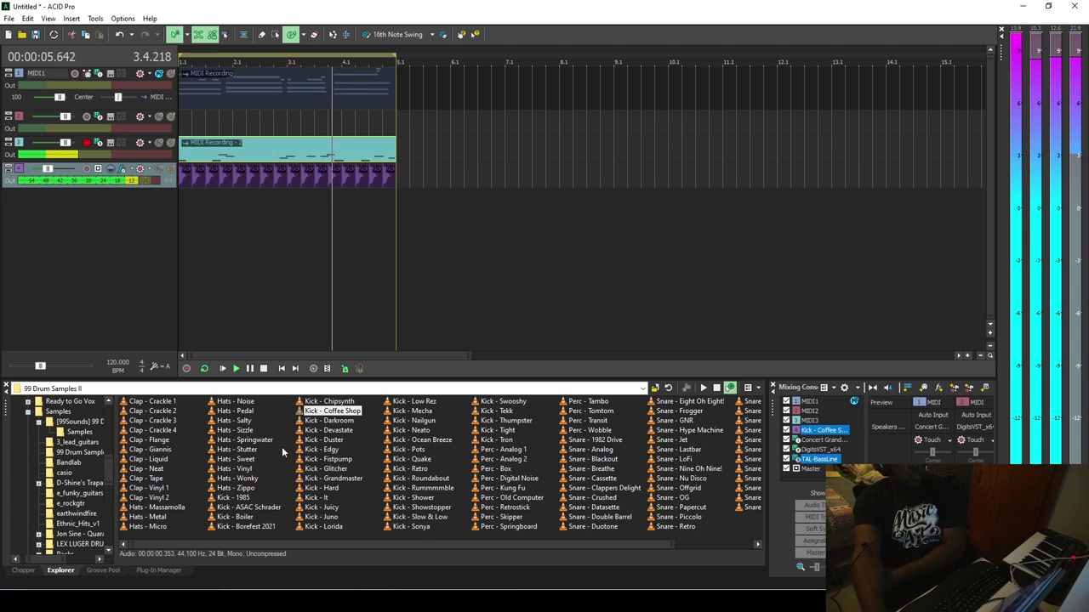
# Add DD_122_Break_Squashed_4bar_Drum_122BPM_BANDLAB from the Bandlab samples folder as a new track and paint it across bars 1 to 4
pyautogui.click(103, 570)
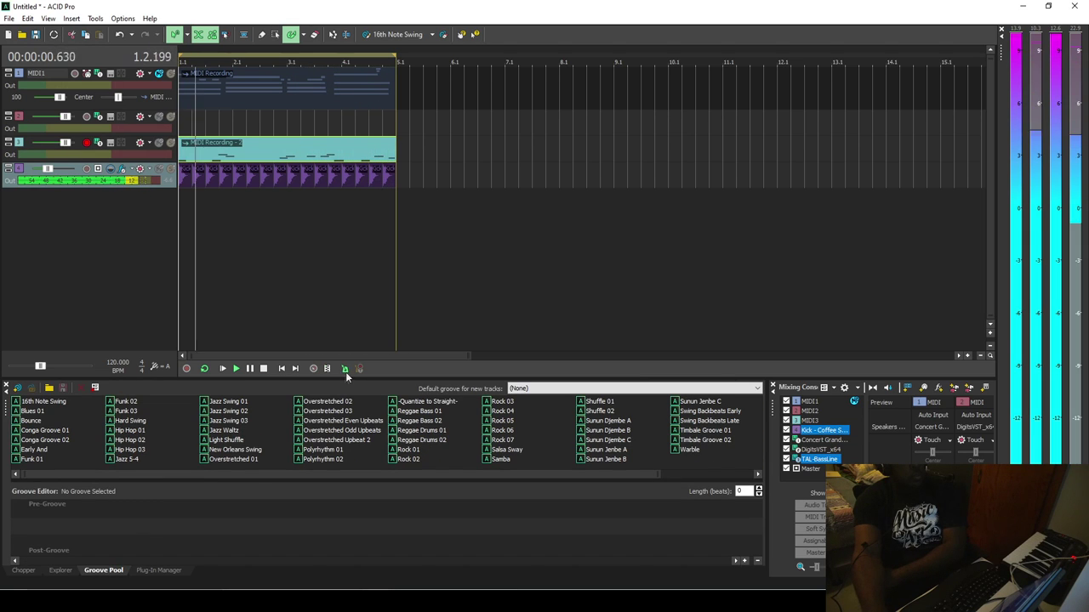
pyautogui.click(60, 570)
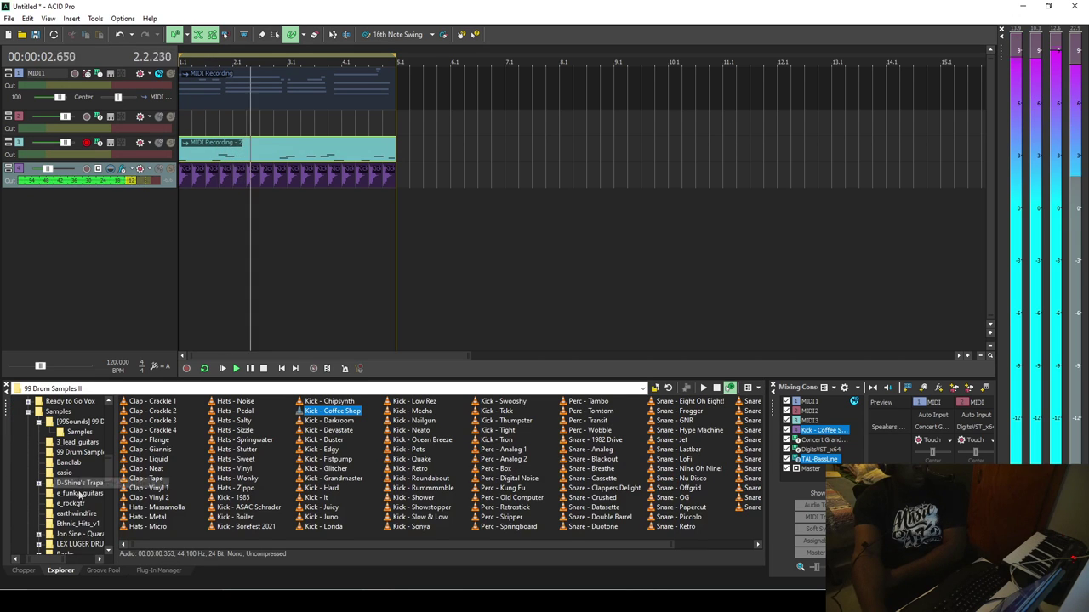
pyautogui.click(68, 462)
pyautogui.click(153, 478)
pyautogui.click(158, 460)
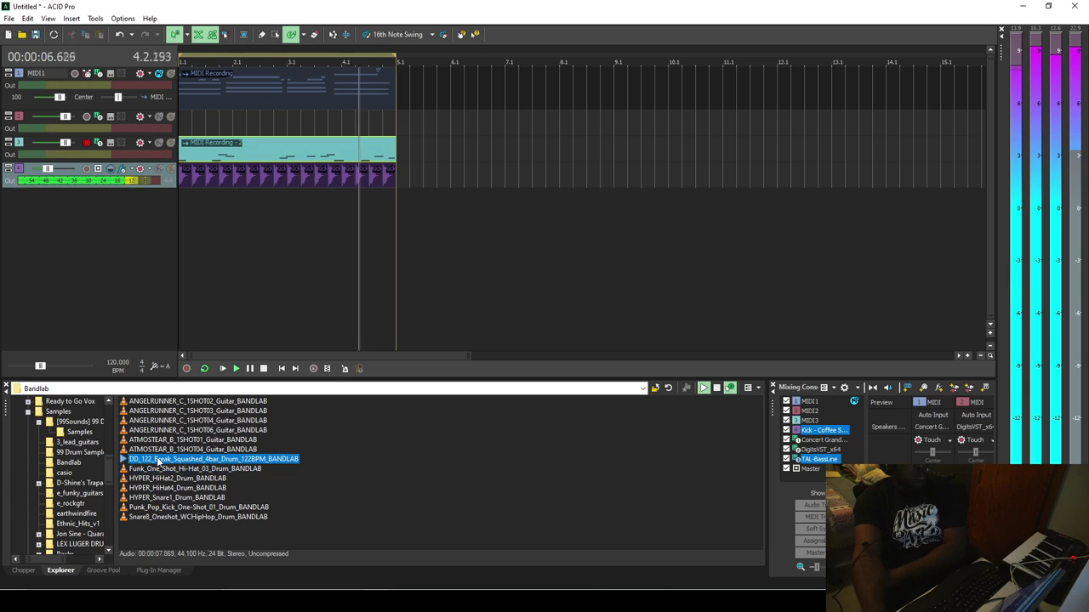
pyautogui.moveTo(123, 468)
pyautogui.mouseDown()
pyautogui.moveTo(102, 273)
pyautogui.moveTo(131, 235)
pyautogui.moveTo(176, 202)
pyautogui.moveTo(381, 192)
pyautogui.moveTo(317, 206)
pyautogui.moveTo(182, 200)
pyautogui.mouseUp()
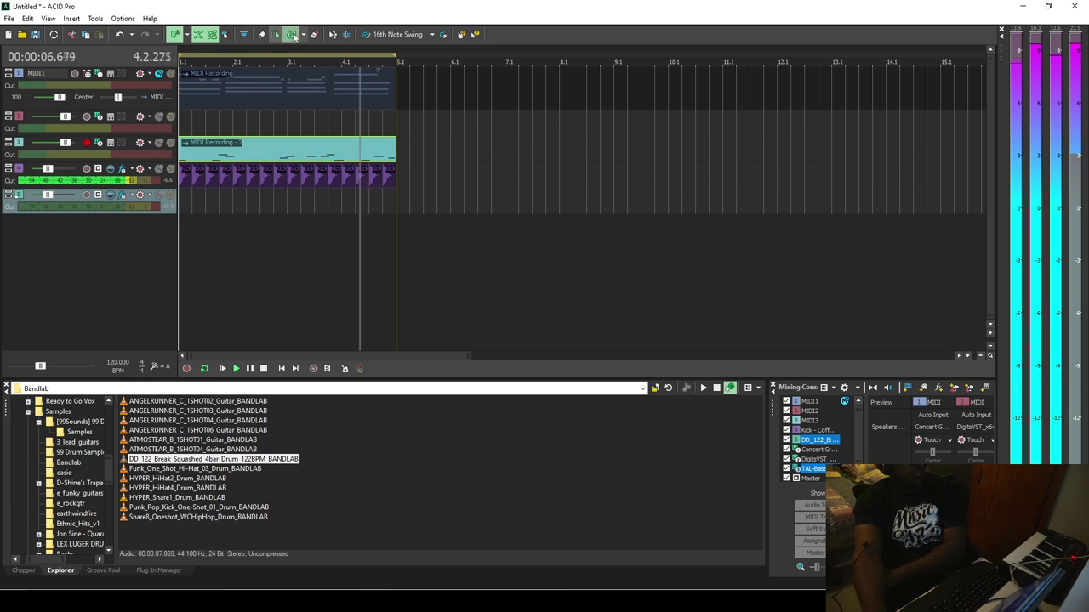
pyautogui.moveTo(196, 198); pyautogui.dragTo(385, 204)
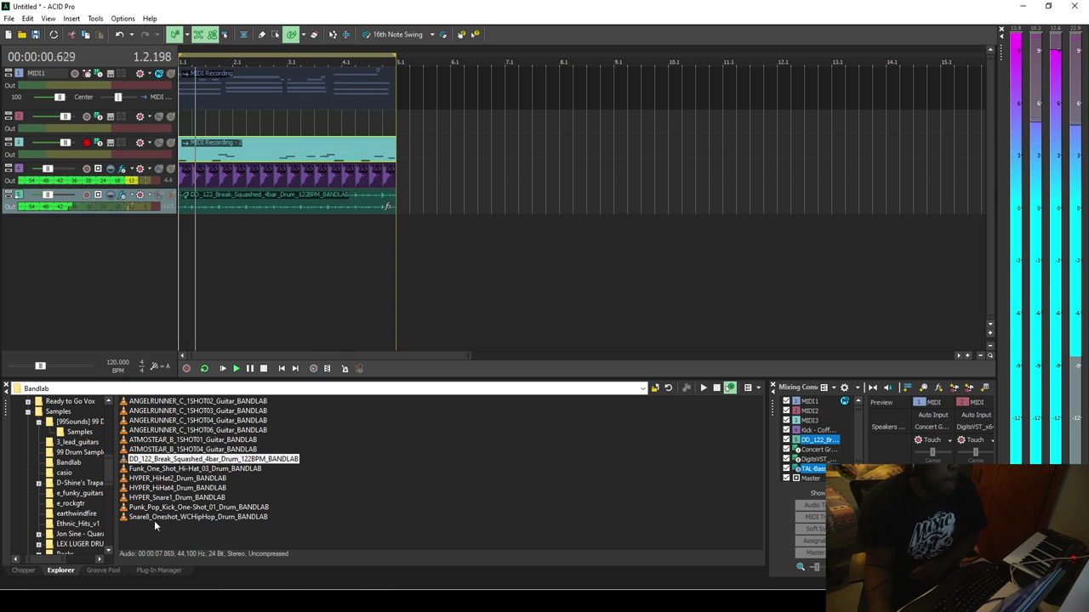
# Add Snare8_Oneshot_WCHipHop_Drum_BANDLAB as a new track with a single hit on beat 2 of bar 1
pyautogui.moveTo(124, 517); pyautogui.dragTo(106, 311)
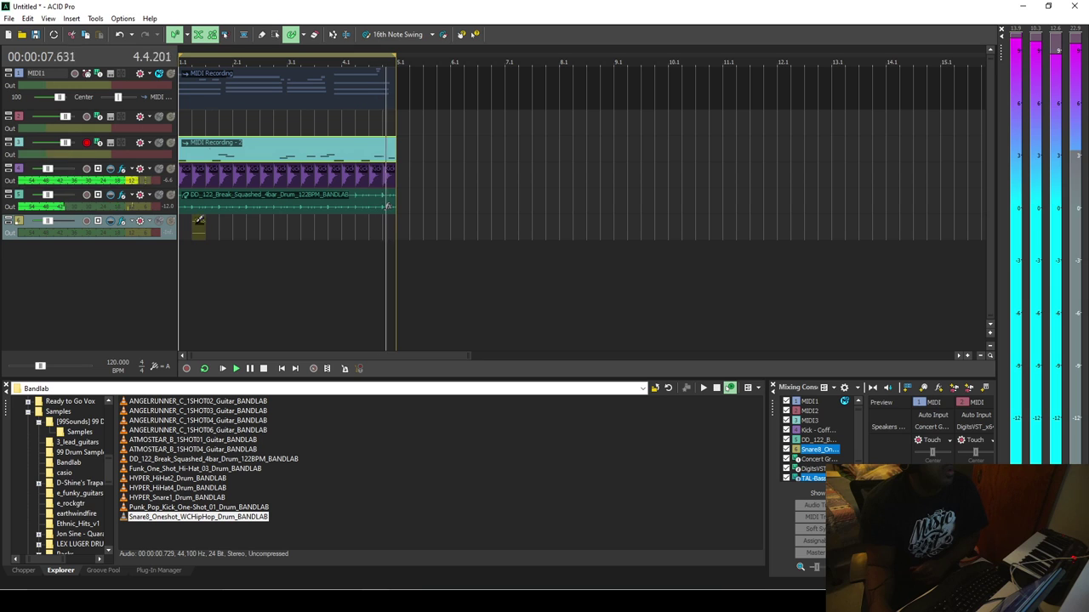
# Examine the clip properties of the snare one-shot, close them and return to the snare event on its track
pyautogui.click(262, 35)
pyautogui.rightClick(196, 230)
pyautogui.click(204, 218)
pyautogui.click(171, 149)
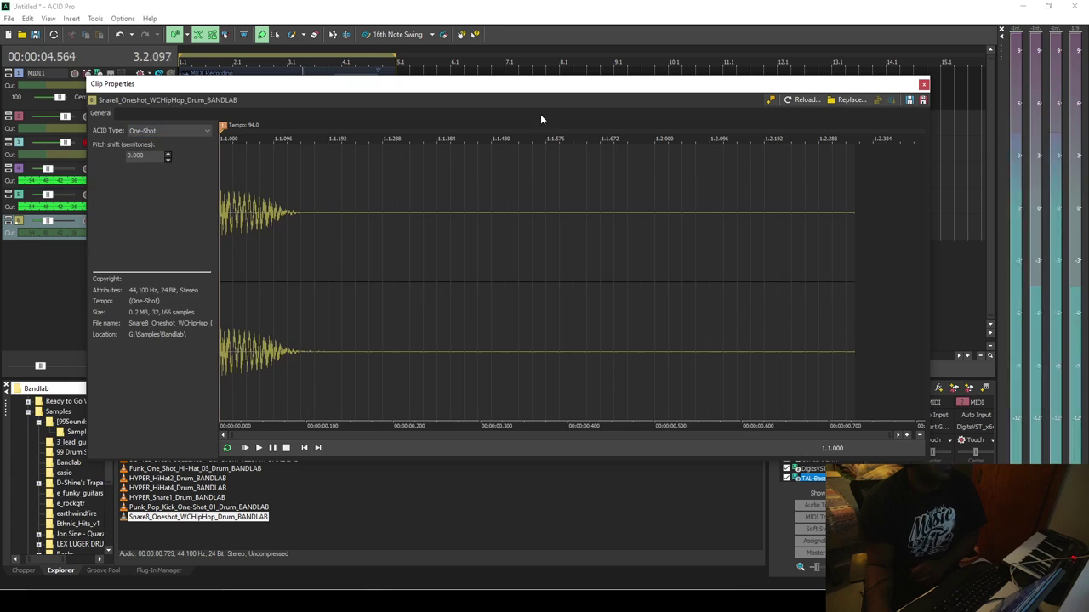
pyautogui.click(924, 84)
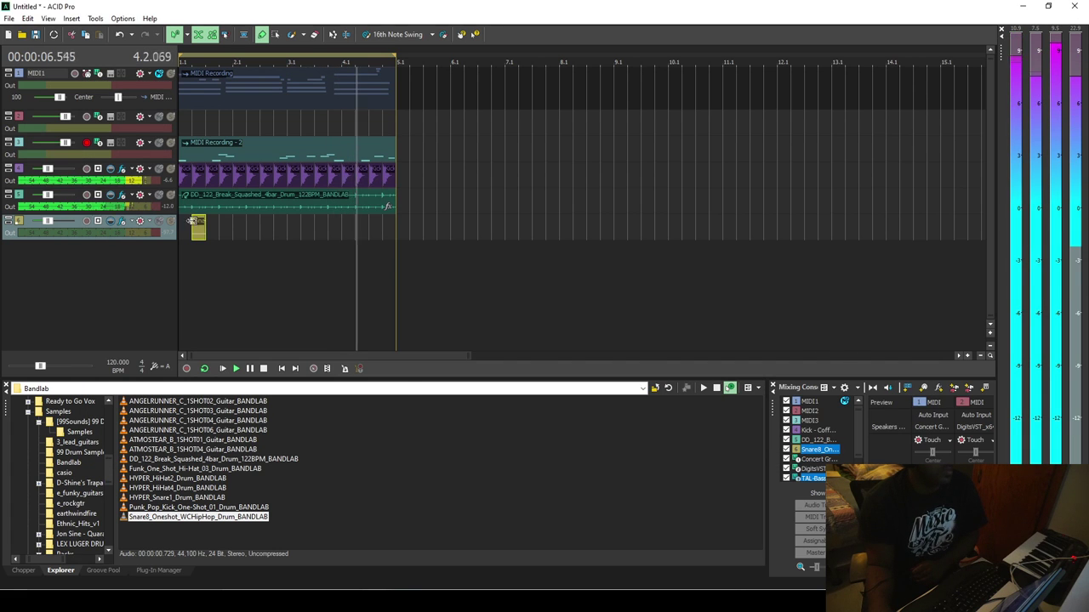
pyautogui.rightClick(197, 229)
pyautogui.click(186, 239)
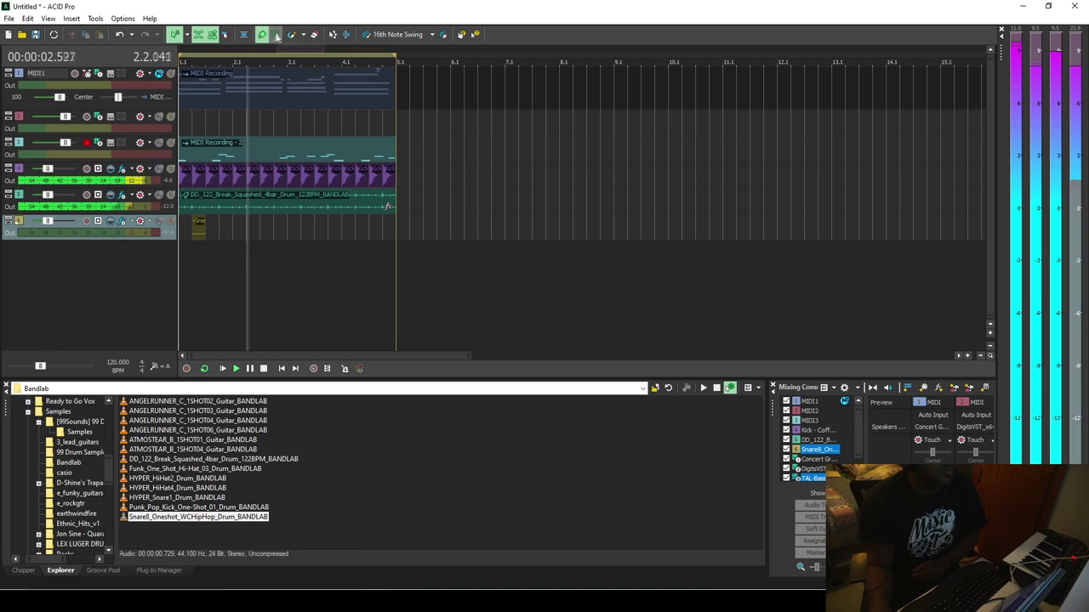
# Paint the Snare8 one-shot on beats 2 and 4 of every bar across bars 1 to 4
pyautogui.click(292, 34)
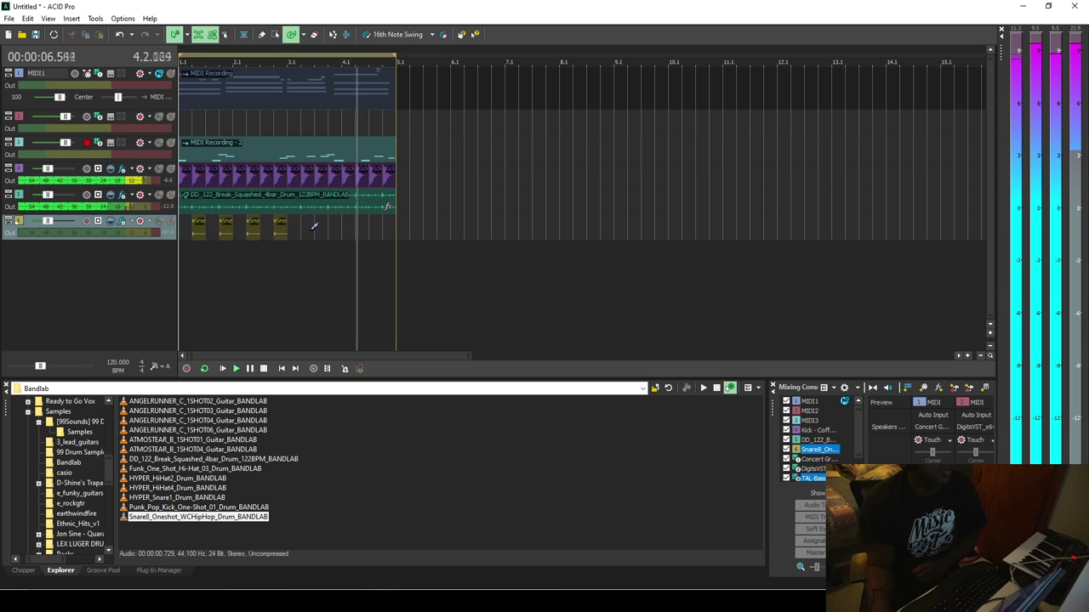
pyautogui.click(365, 233)
pyautogui.click(388, 228)
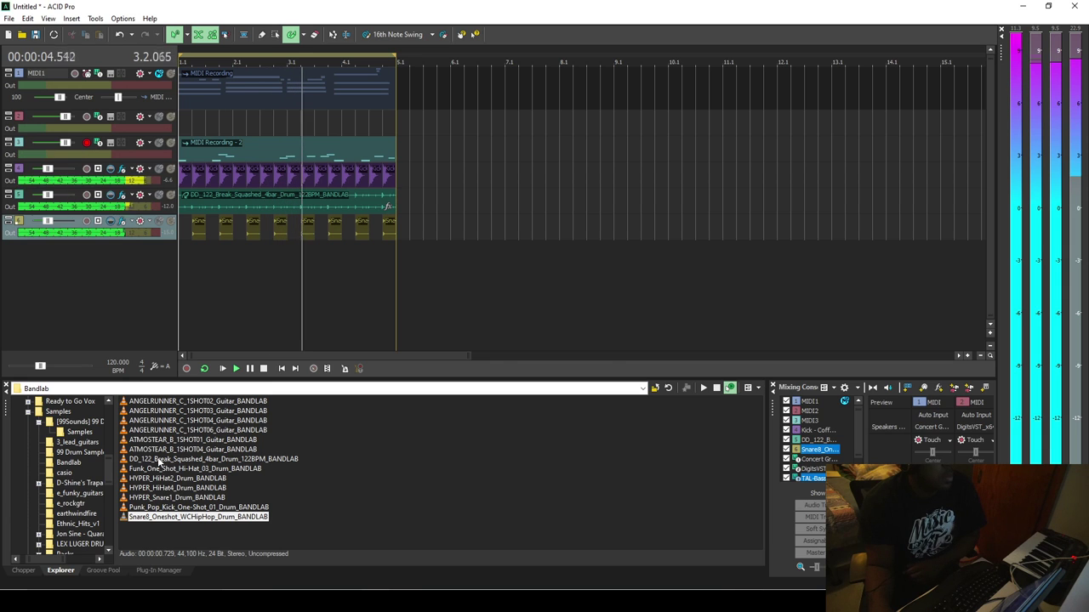
# Add HYPER_HiHat4_Drum_BANDLAB from the Bandlab samples folder as a new track below the snare
pyautogui.moveTo(165, 489); pyautogui.dragTo(151, 285)
pyautogui.scroll(1, 186, 284)
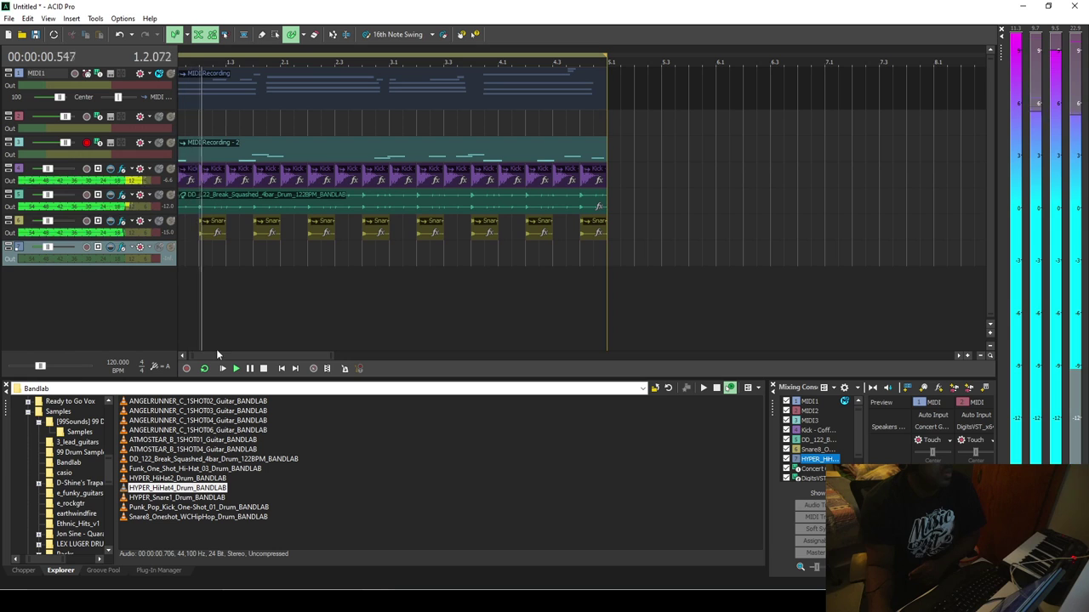
pyautogui.scroll(1, 190, 257)
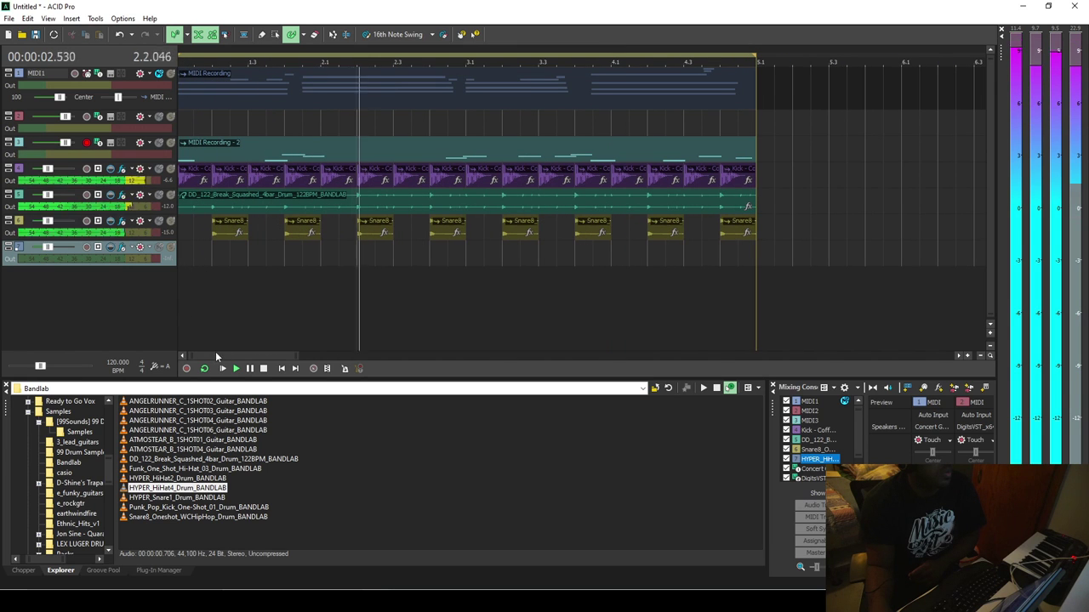
pyautogui.scroll(1, 216, 296)
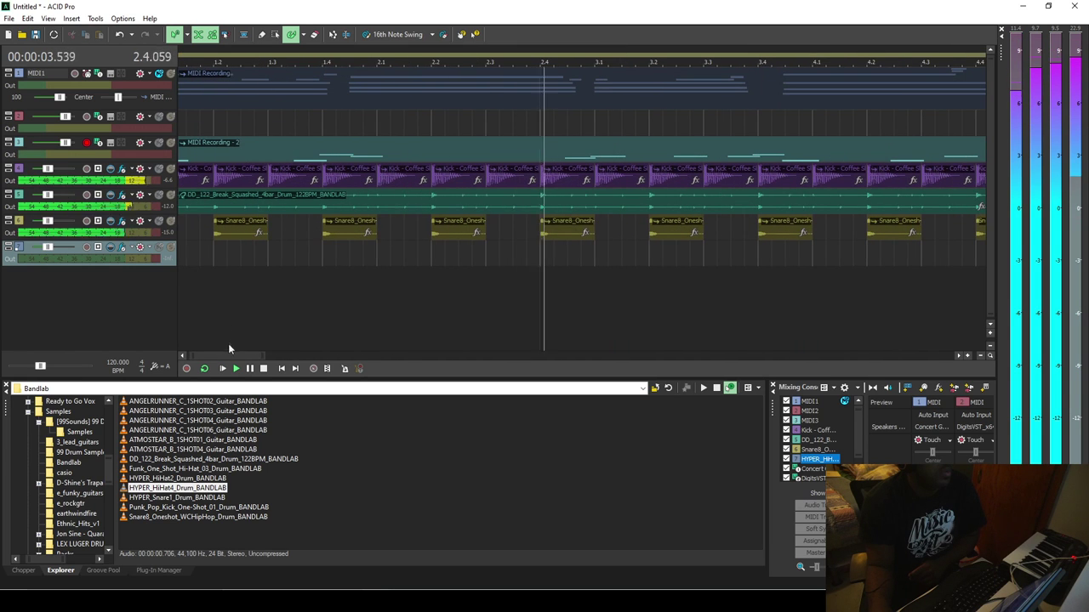
pyautogui.click(191, 252)
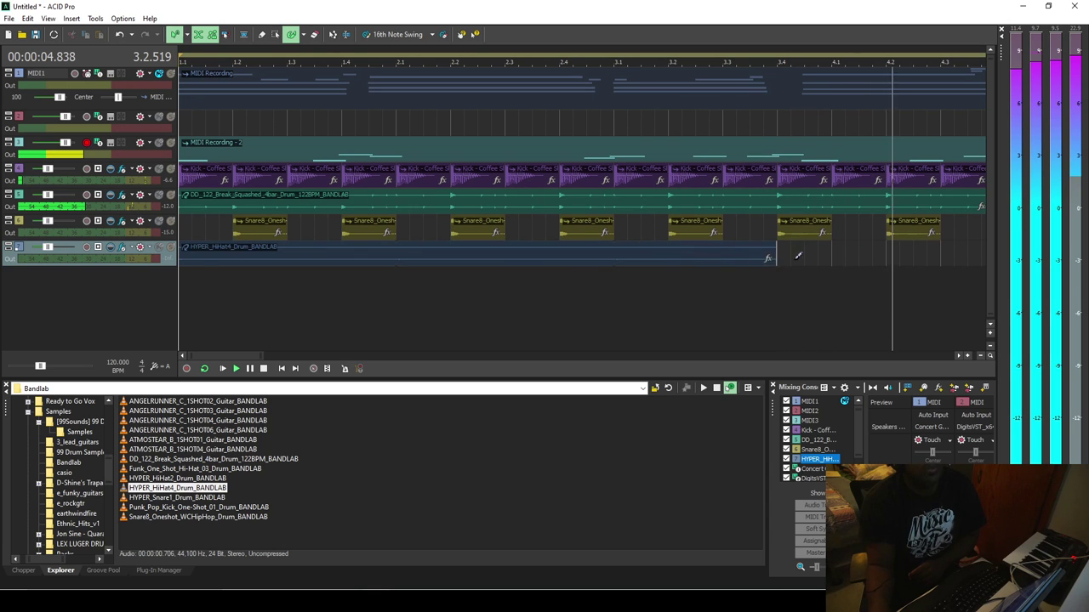
pyautogui.moveTo(646, 254)
pyautogui.mouseDown()
pyautogui.moveTo(261, 229)
pyautogui.moveTo(260, 241)
pyautogui.mouseUp()
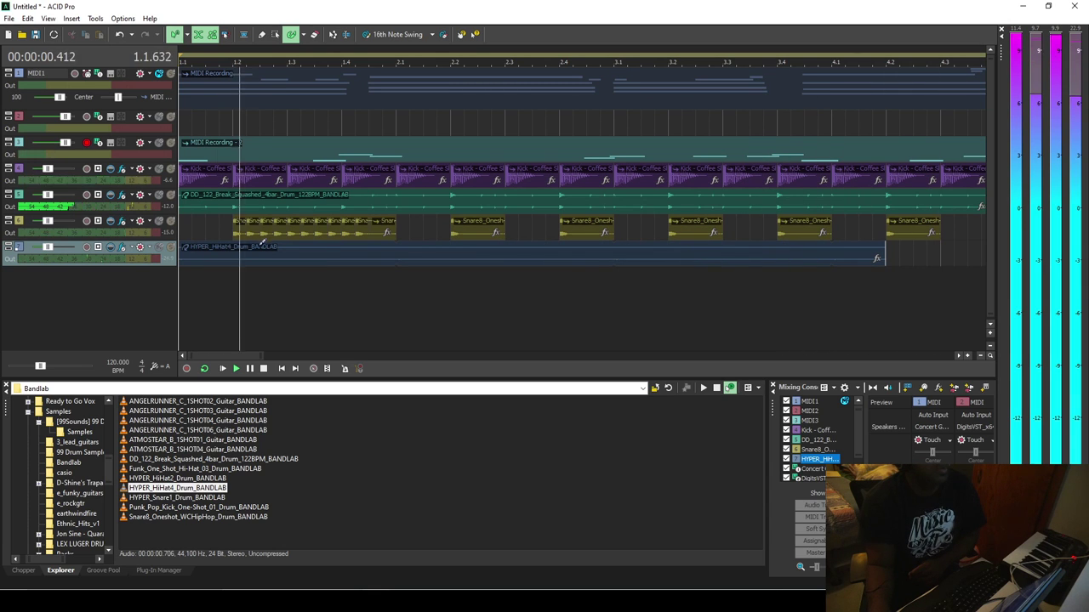
pyautogui.hotkey('ctrl', 'z')
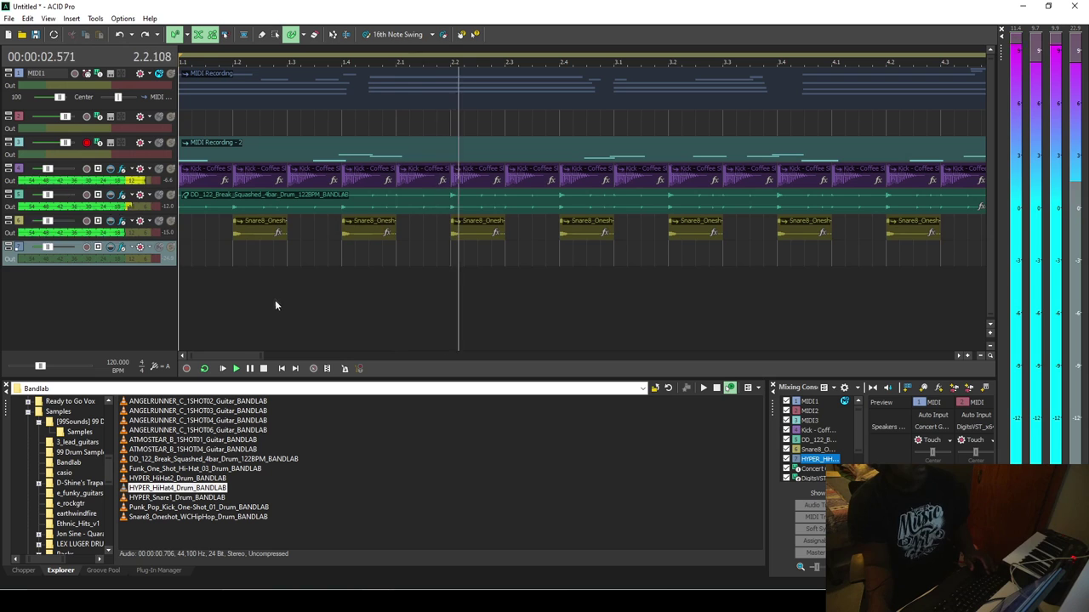
pyautogui.click(182, 251)
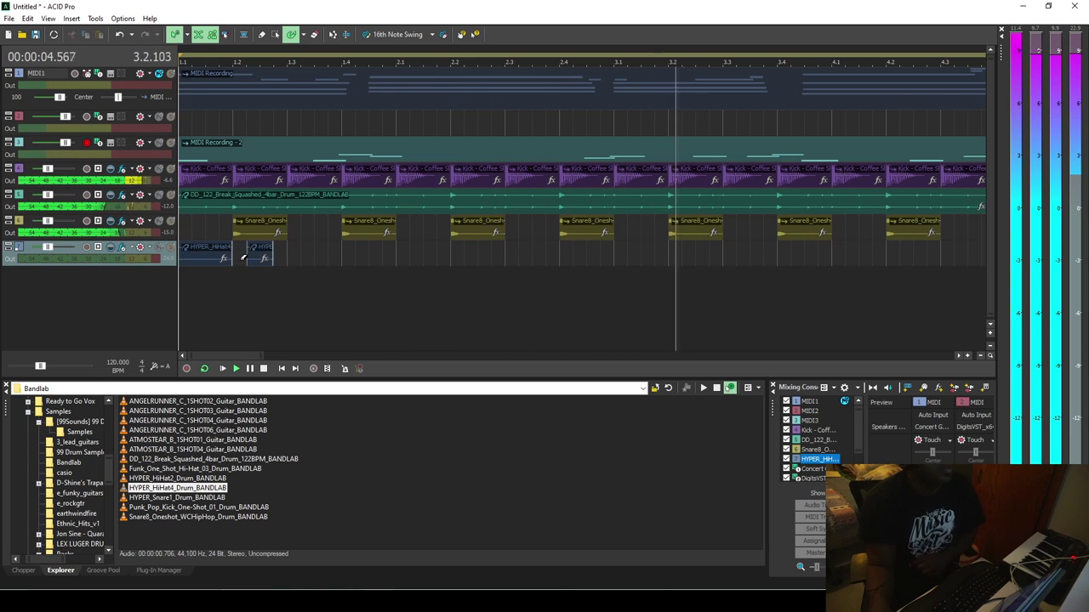
pyautogui.rightClick(199, 255)
pyautogui.rightClick(221, 255)
# Change the ACID type of the HYPER_HiHat4 clip to One-Shot and close its clip properties
pyautogui.click(262, 34)
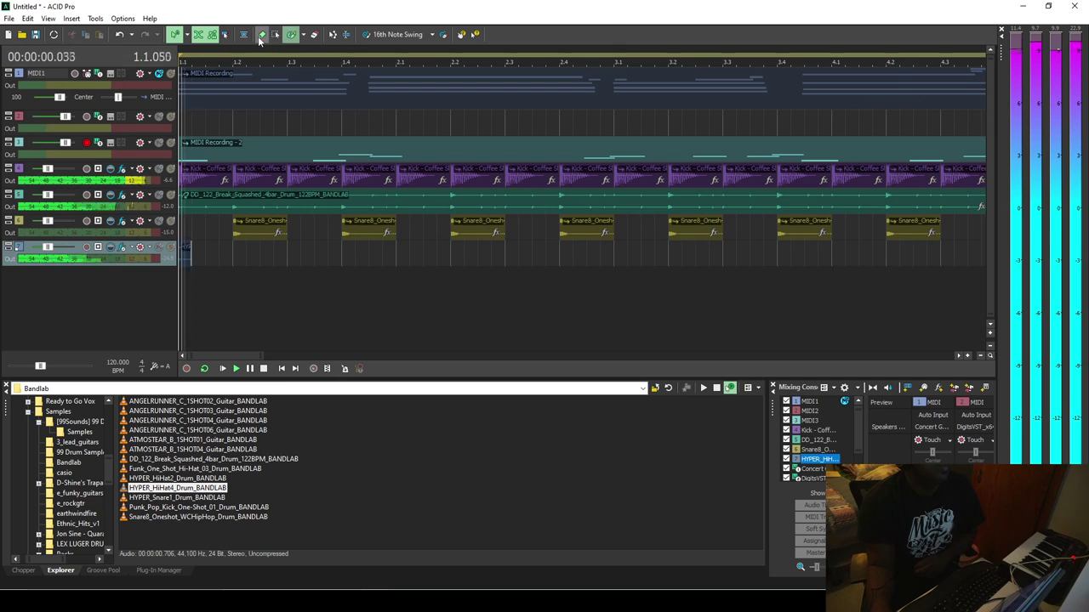
pyautogui.rightClick(185, 251)
pyautogui.click(218, 219)
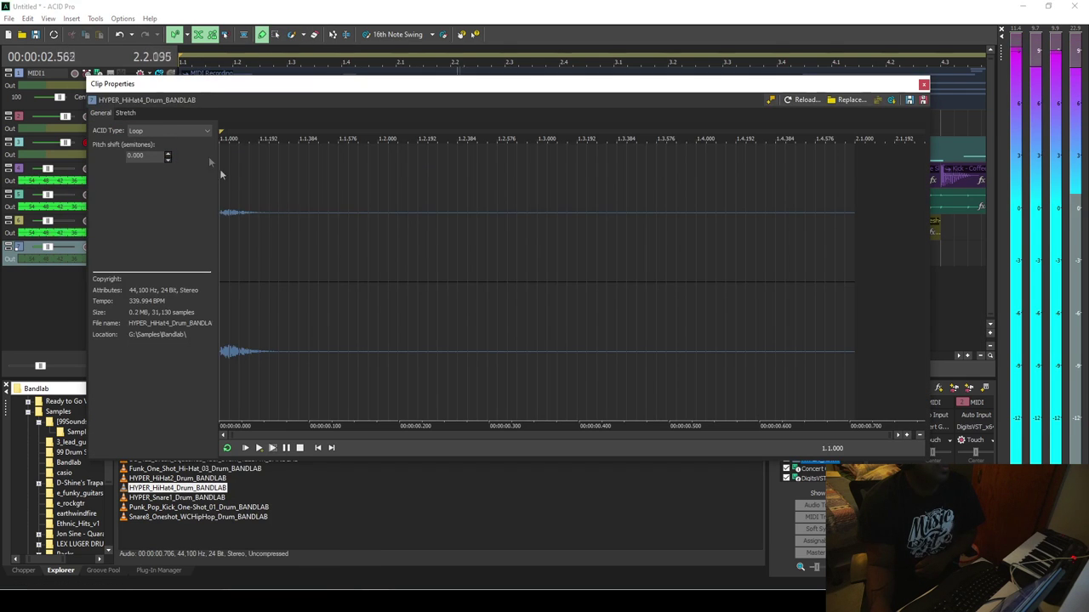
pyautogui.click(162, 149)
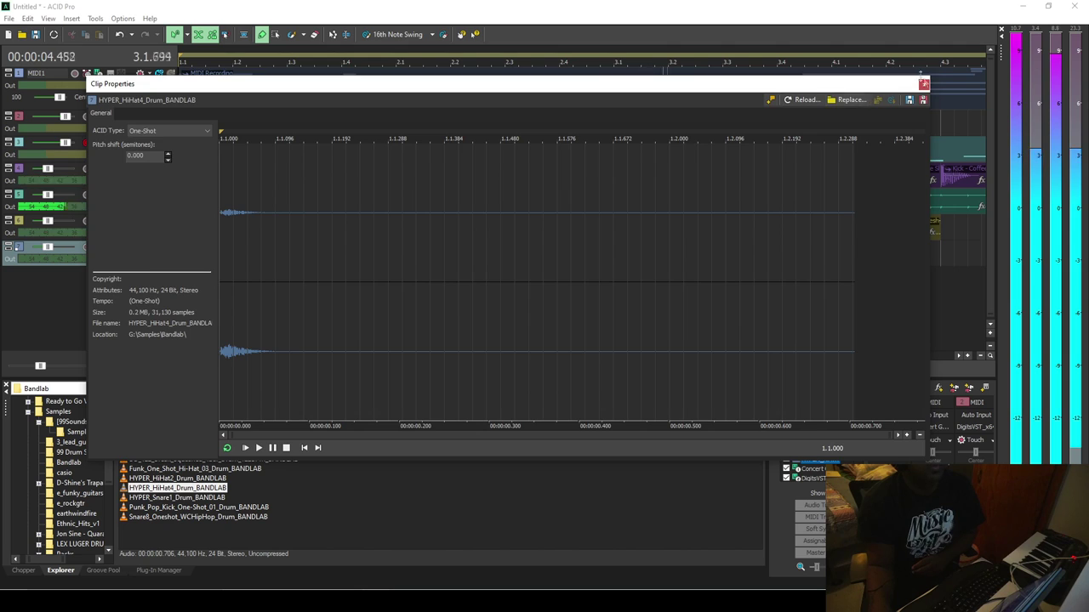
pyautogui.click(924, 84)
# Try to fill the hi-hat track with continuous 16th-note hits from bar 1 into bar 4
pyautogui.moveTo(198, 248); pyautogui.dragTo(296, 247)
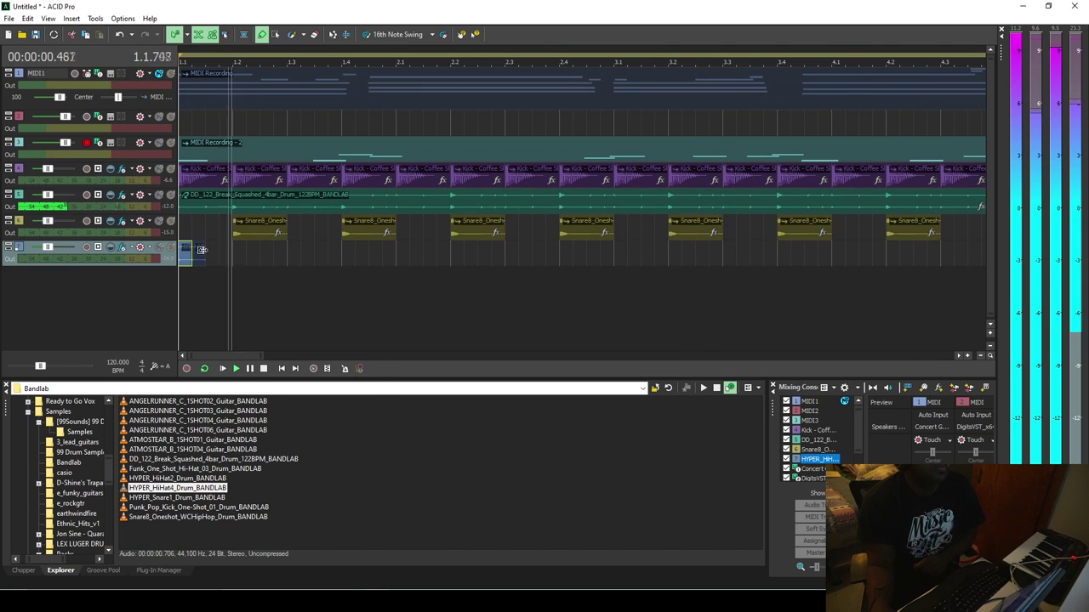
pyautogui.rightClick(204, 248)
pyautogui.click(292, 35)
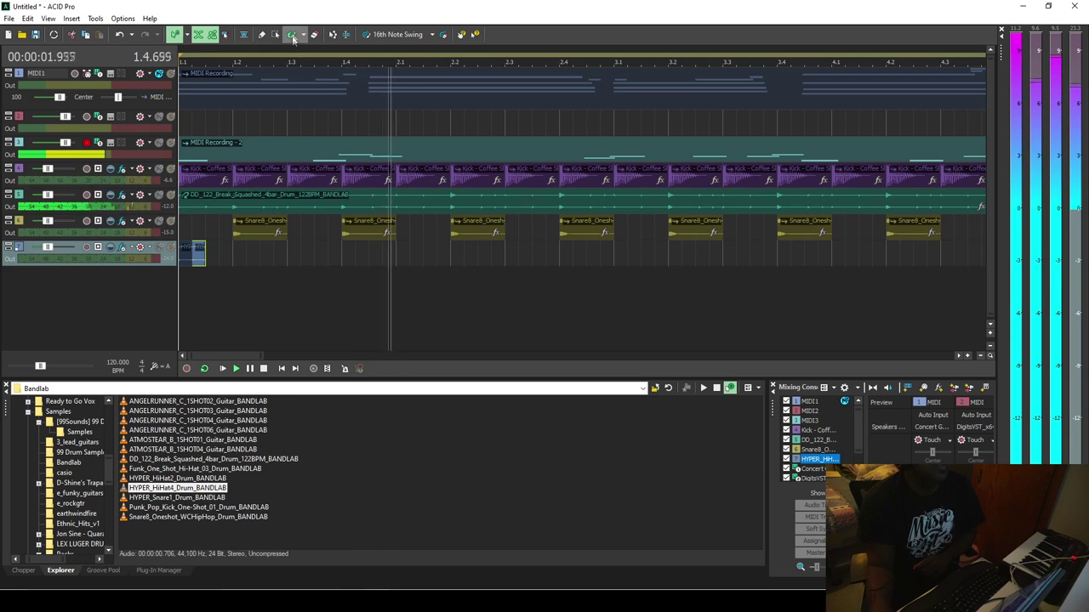
pyautogui.rightClick(204, 256)
pyautogui.moveTo(205, 257); pyautogui.dragTo(920, 256)
pyautogui.moveTo(832, 252); pyautogui.dragTo(893, 252)
pyautogui.moveTo(228, 356); pyautogui.dragTo(267, 348)
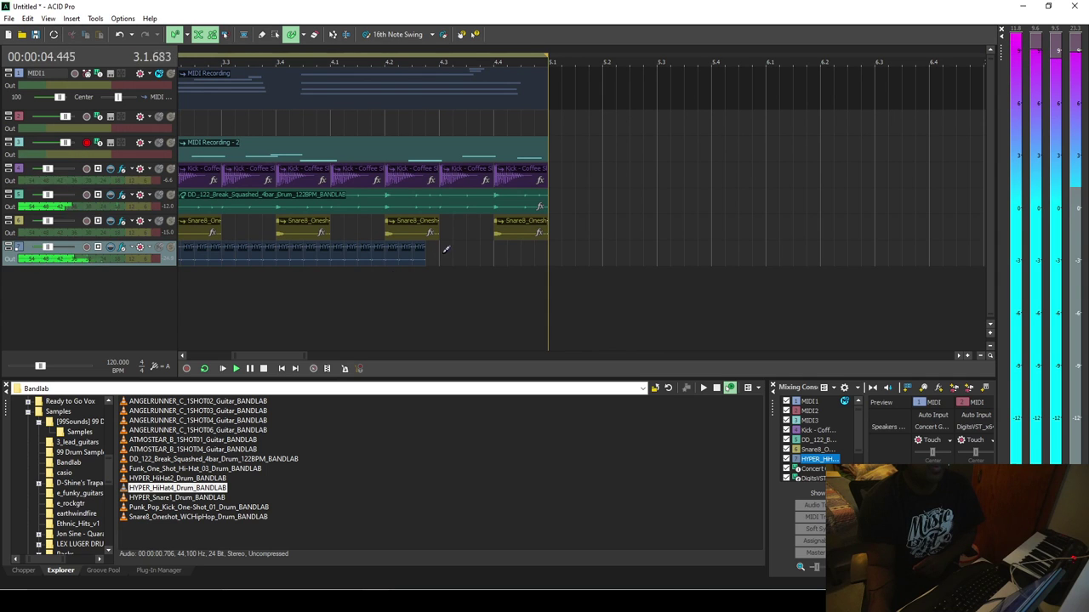
# Paint the HYPER_HiHat4 one-shot on the offbeat after every beat across bars 1 to 4
pyautogui.scroll(-2, 443, 254)
pyautogui.moveTo(302, 358); pyautogui.dragTo(276, 357)
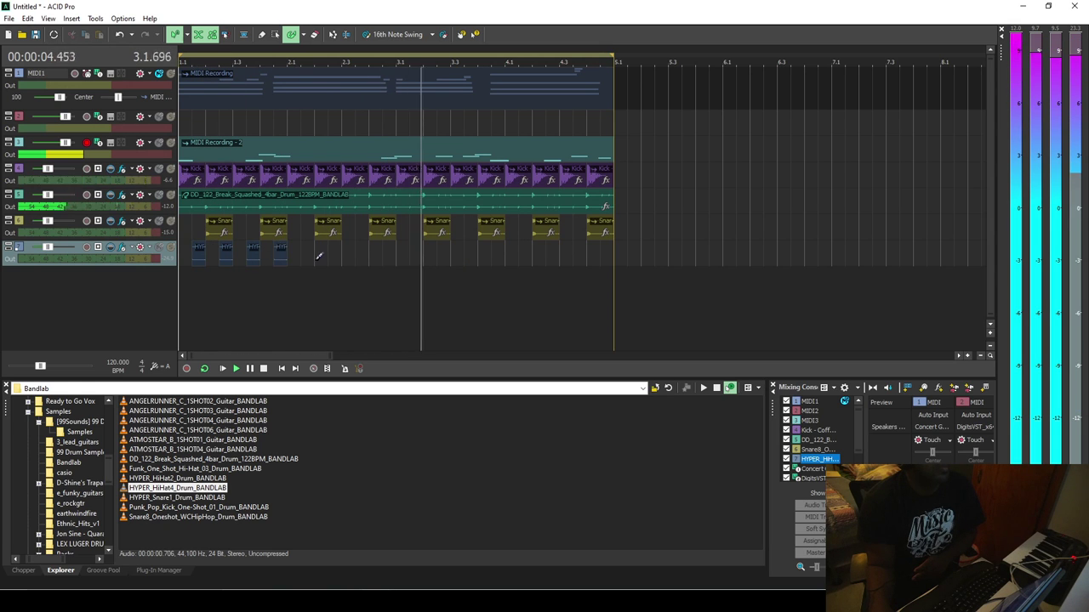
pyautogui.click(417, 260)
pyautogui.click(435, 253)
pyautogui.hotkey('ctrl', 'z')
pyautogui.click(444, 253)
pyautogui.click(472, 256)
pyautogui.click(499, 256)
pyautogui.click(527, 256)
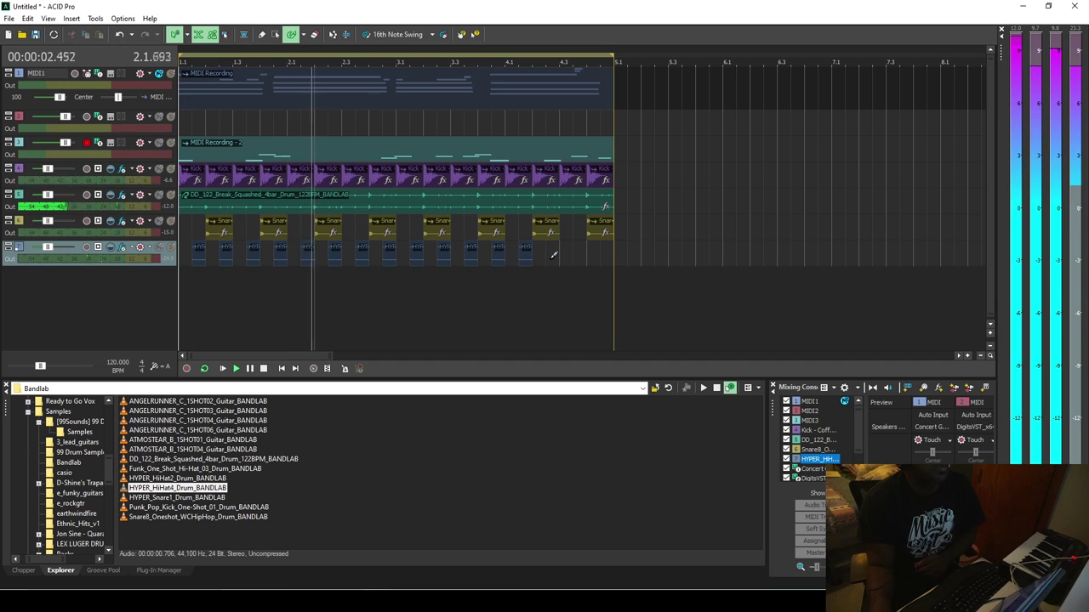
pyautogui.click(588, 257)
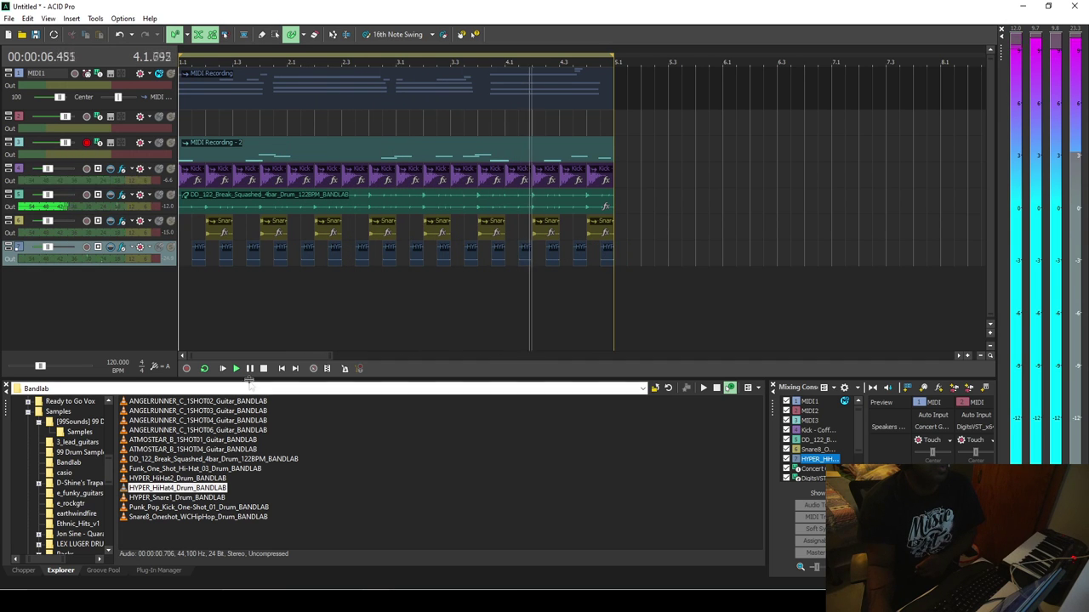
# Audition the HYPER_Snare1, HYPER_HiHat2 and Funk_One_Shot_Hi-Hat_03 samples, and replay the loop from its start
pyautogui.click(169, 499)
pyautogui.click(166, 479)
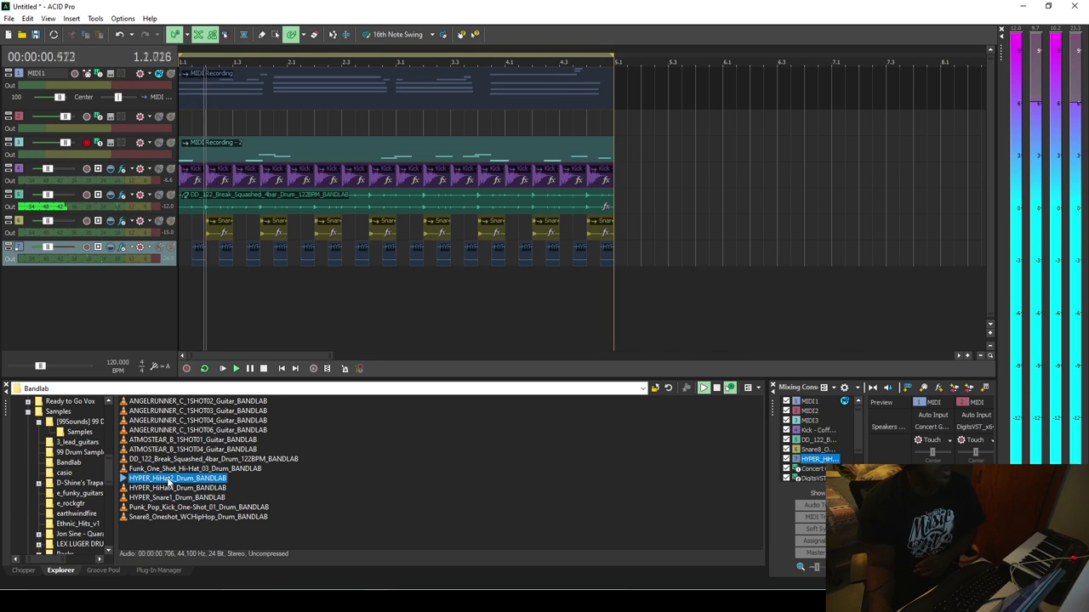
pyautogui.click(157, 469)
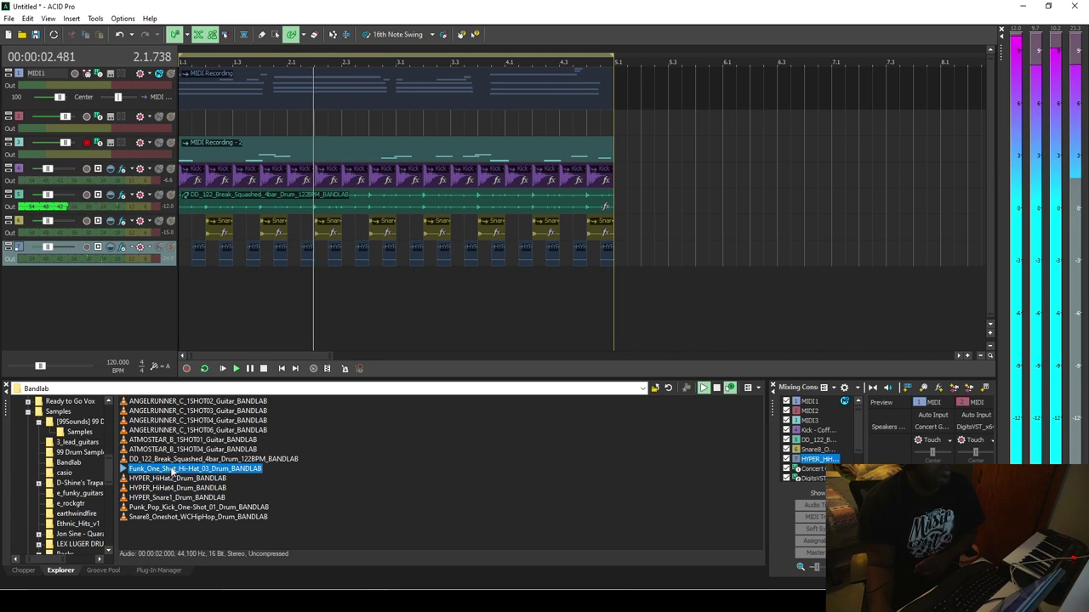
pyautogui.click(264, 369)
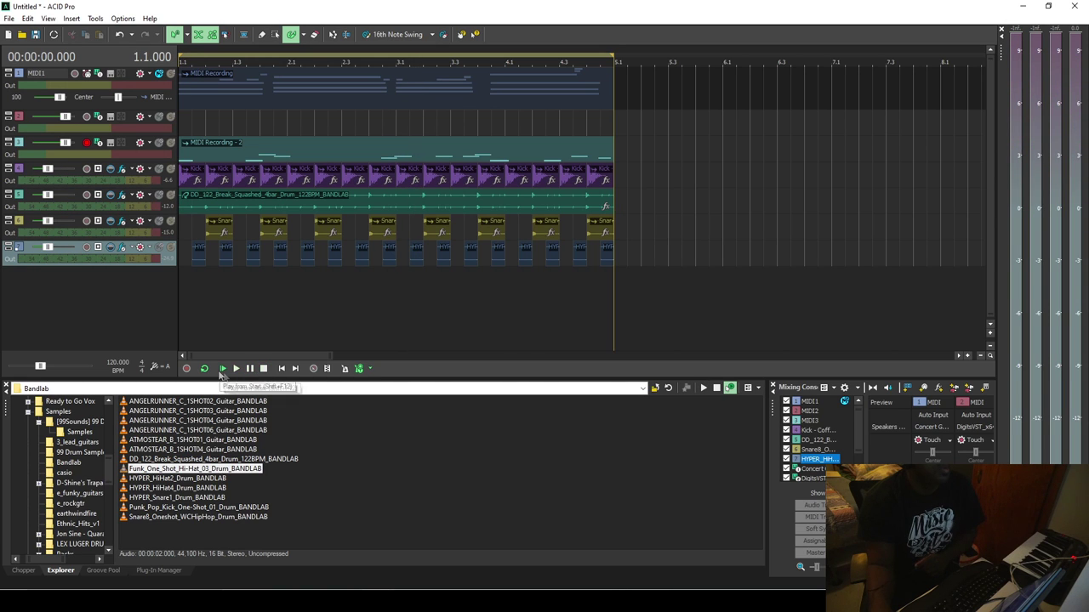
pyautogui.click(236, 369)
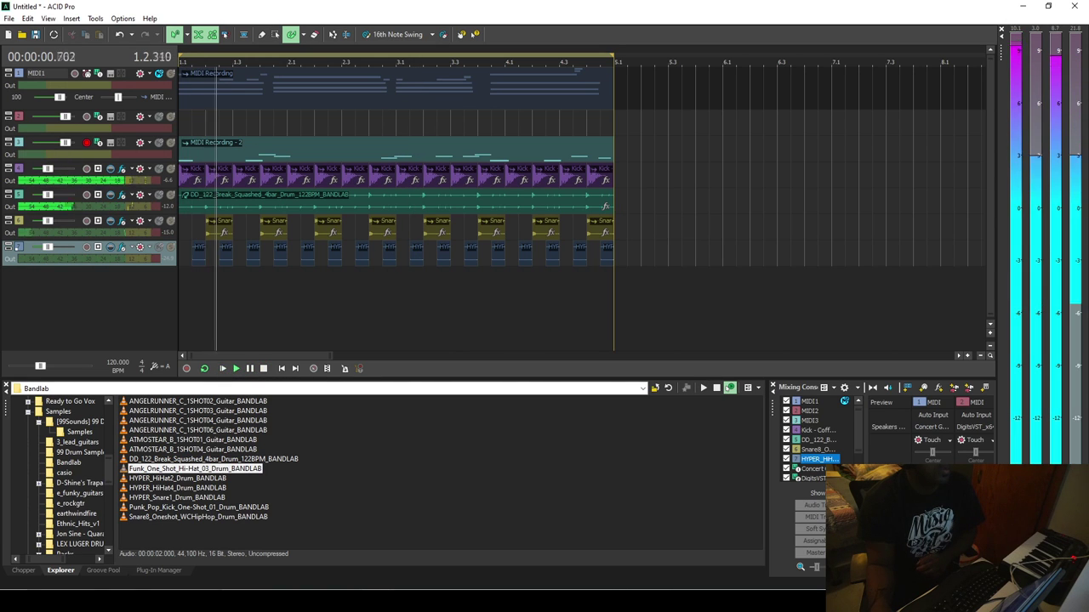
# Audition the ANGELRUNNER_C_1SHOT03 and ANGELRUNNER_C_1SHOT04 guitar samples from the Bandlab folder against the running drum loop
pyautogui.click(23, 570)
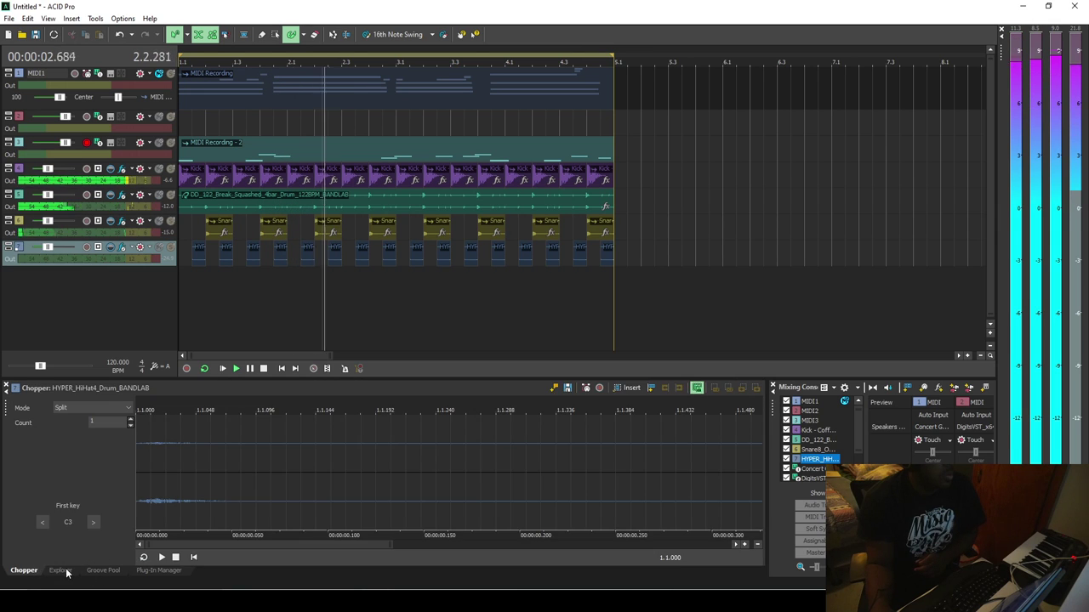
pyautogui.click(61, 569)
pyautogui.click(196, 411)
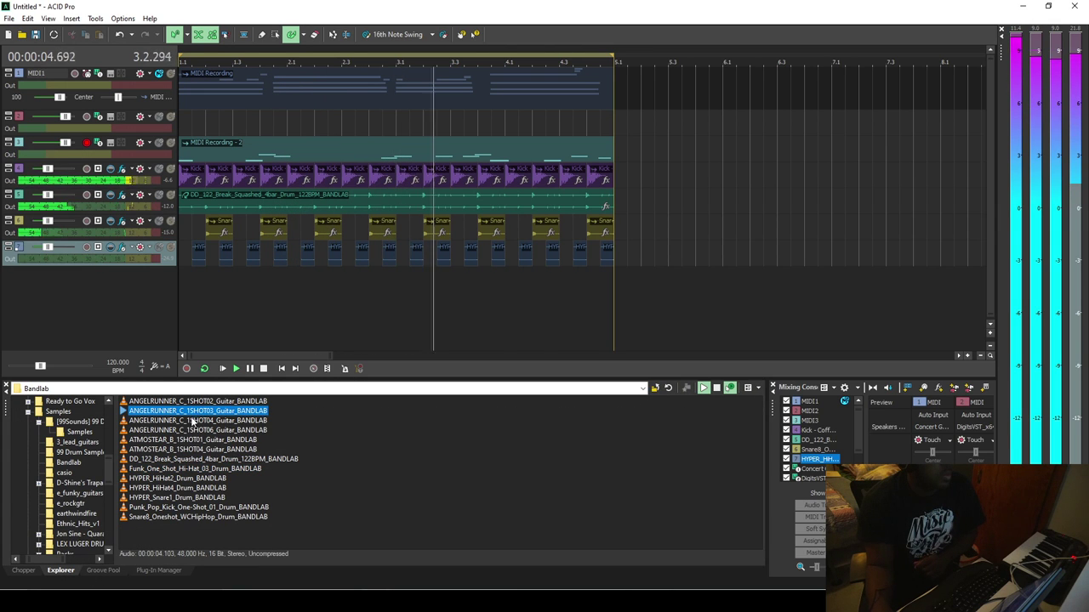
pyautogui.click(191, 422)
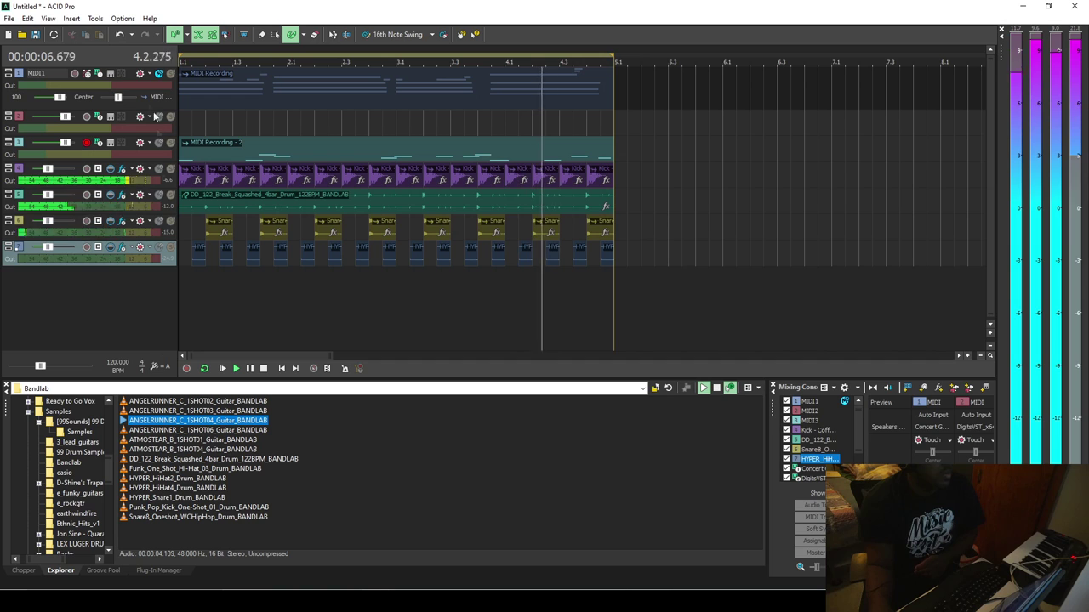
# Stop playback, disarm recording on the MIDI3 track and unmute the MIDI1 track
pyautogui.click(133, 78)
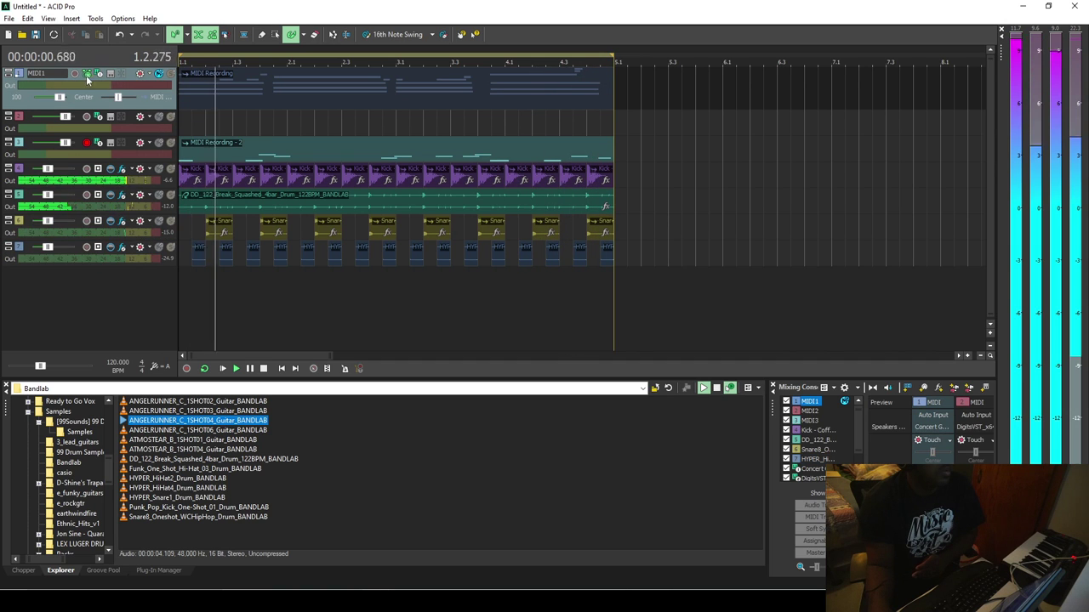
pyautogui.click(75, 74)
pyautogui.click(264, 368)
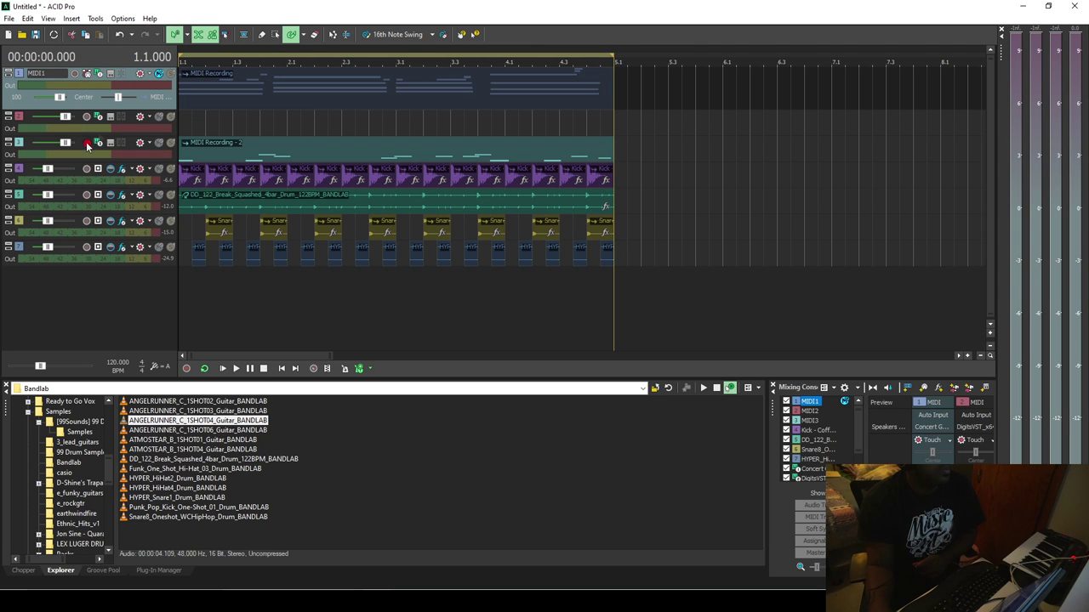
pyautogui.click(159, 76)
# Play the loop from the start with MIDI1 audible and compare ANGELRUNNER guitar one-shots 03 and 04 against it
pyautogui.click(223, 369)
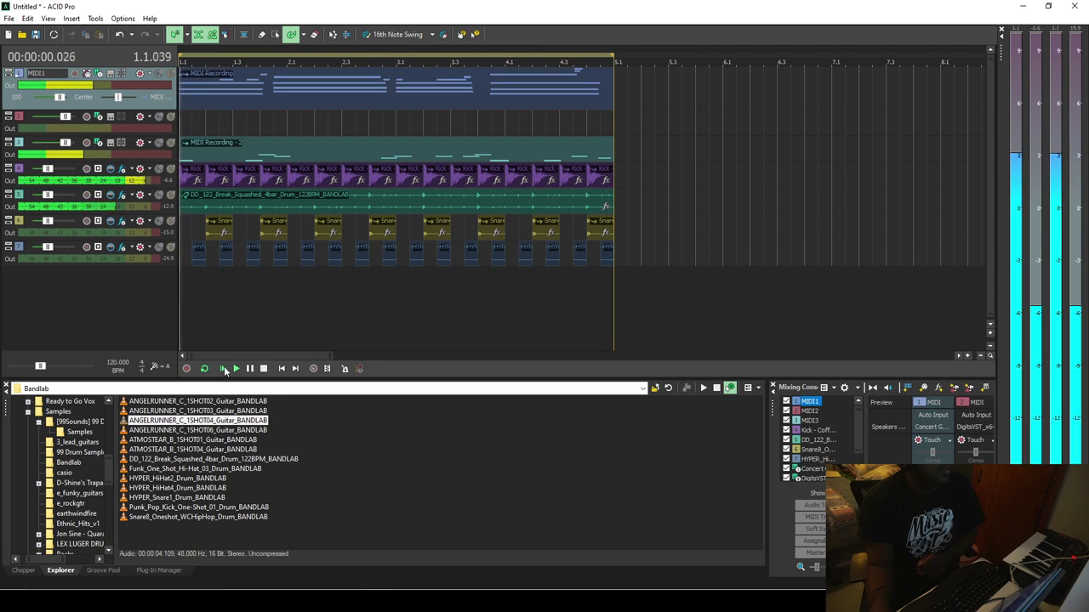
pyautogui.click(215, 411)
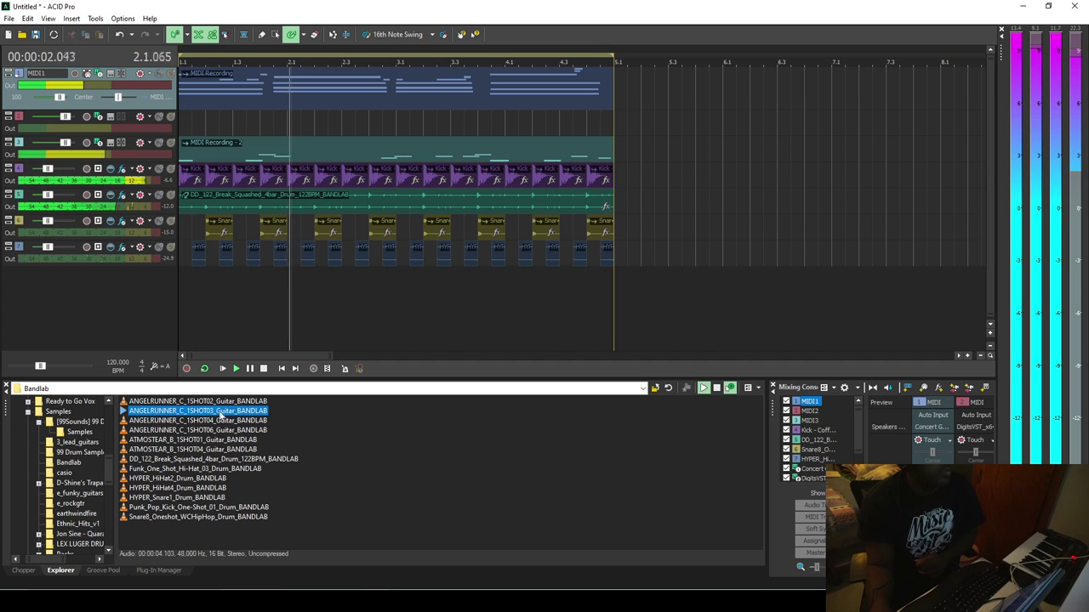
pyautogui.click(212, 421)
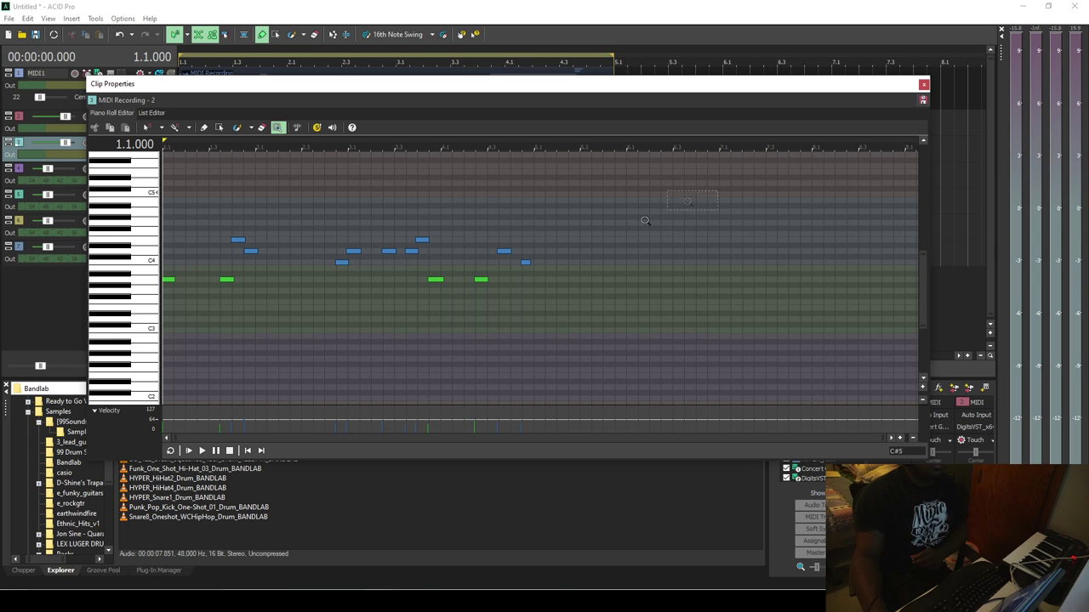
# Transpose all notes of the MIDI Recording - 2 clip down one semitone, close its clip properties and play the loop from the start
pyautogui.moveTo(125, 368); pyautogui.dragTo(126, 366)
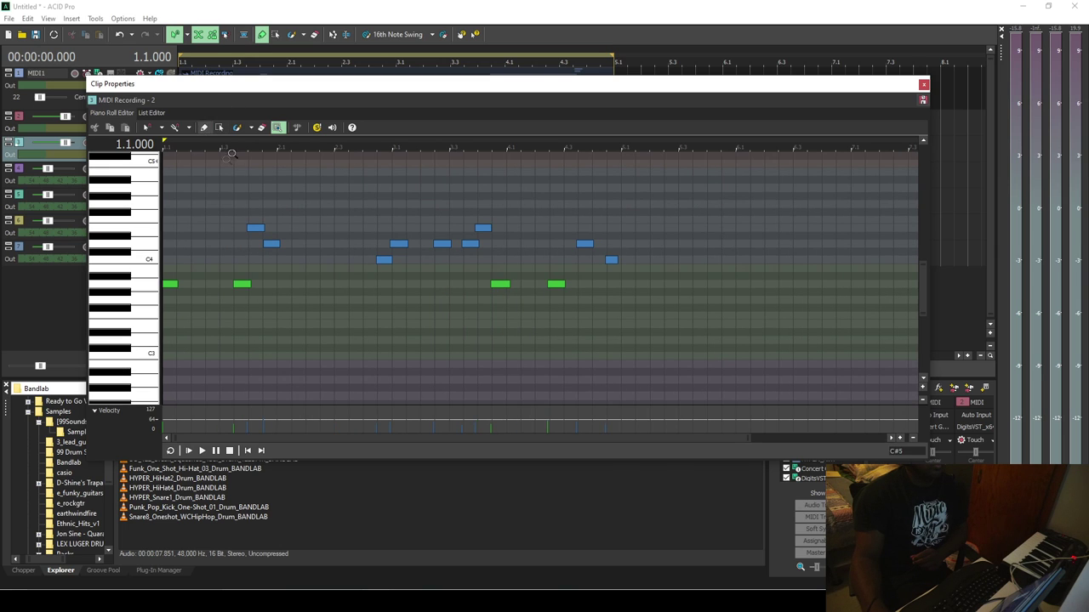
pyautogui.moveTo(189, 370); pyautogui.dragTo(168, 374)
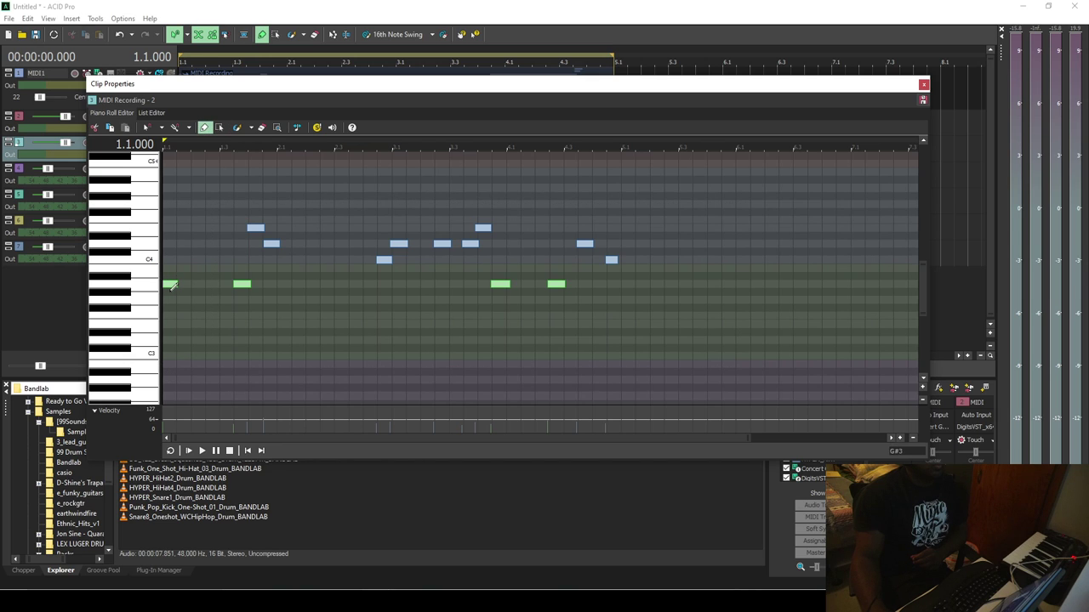
pyautogui.moveTo(169, 288); pyautogui.dragTo(169, 292)
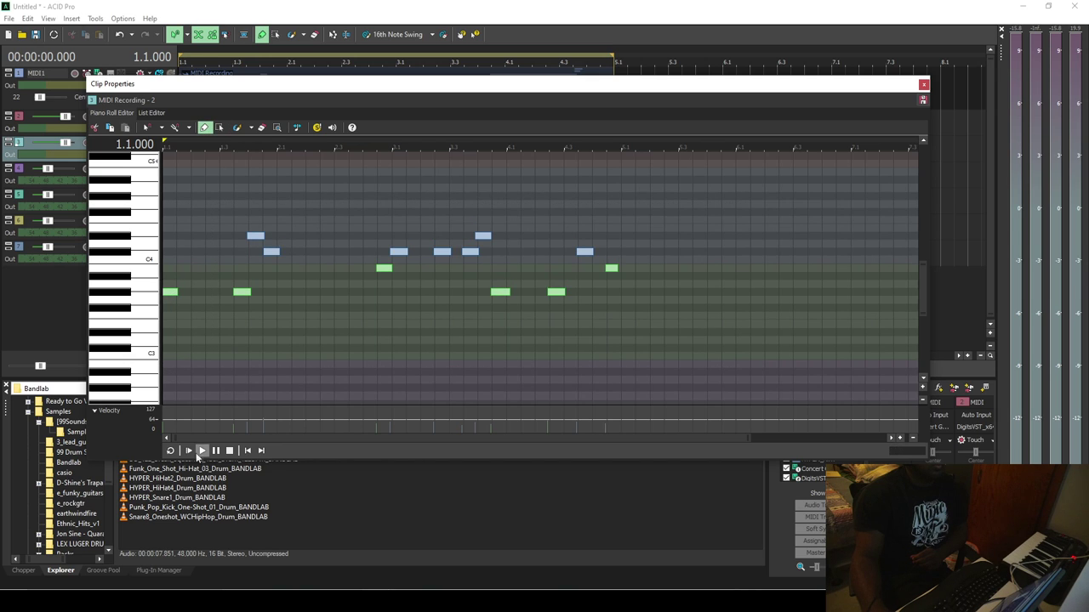
pyautogui.click(924, 85)
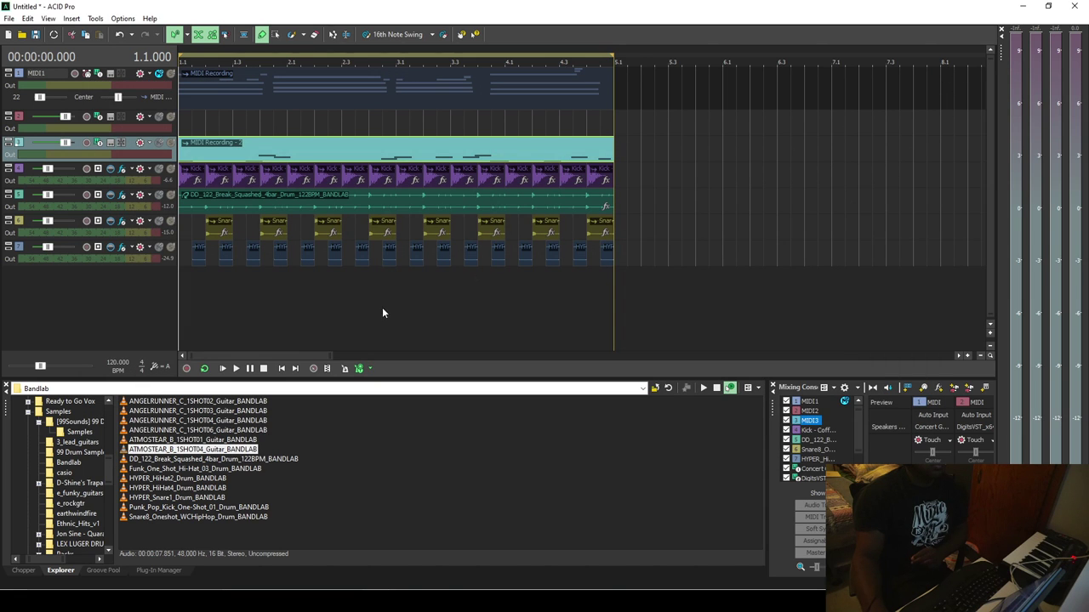
pyautogui.click(223, 368)
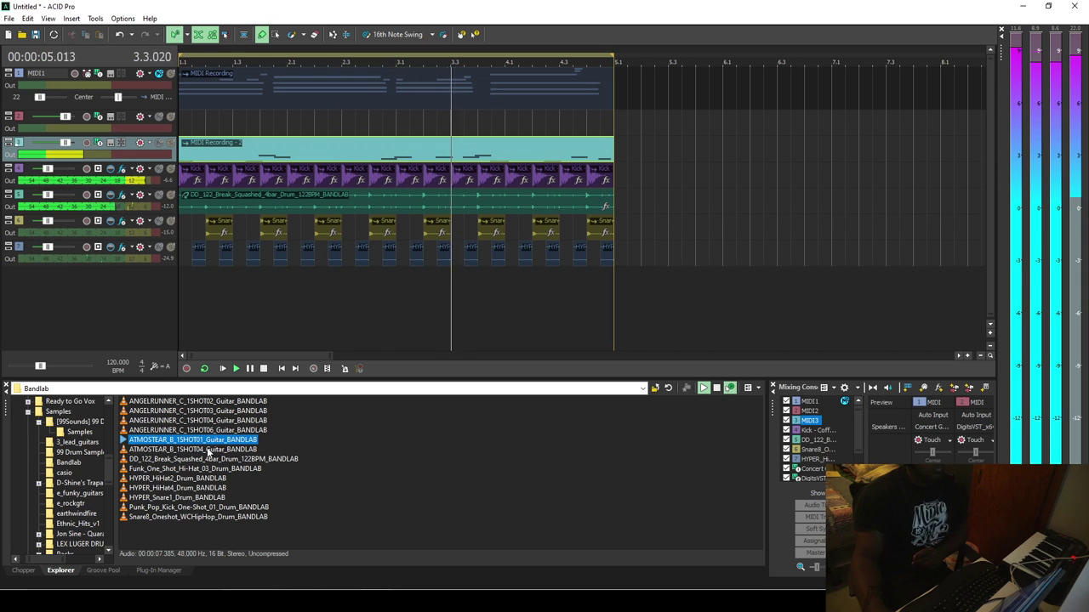
# Audition the ATMOSTEAR_B_1SHOT04 and ATMOSTEAR_B_1SHOT01 guitar samples against the running loop
pyautogui.click(207, 450)
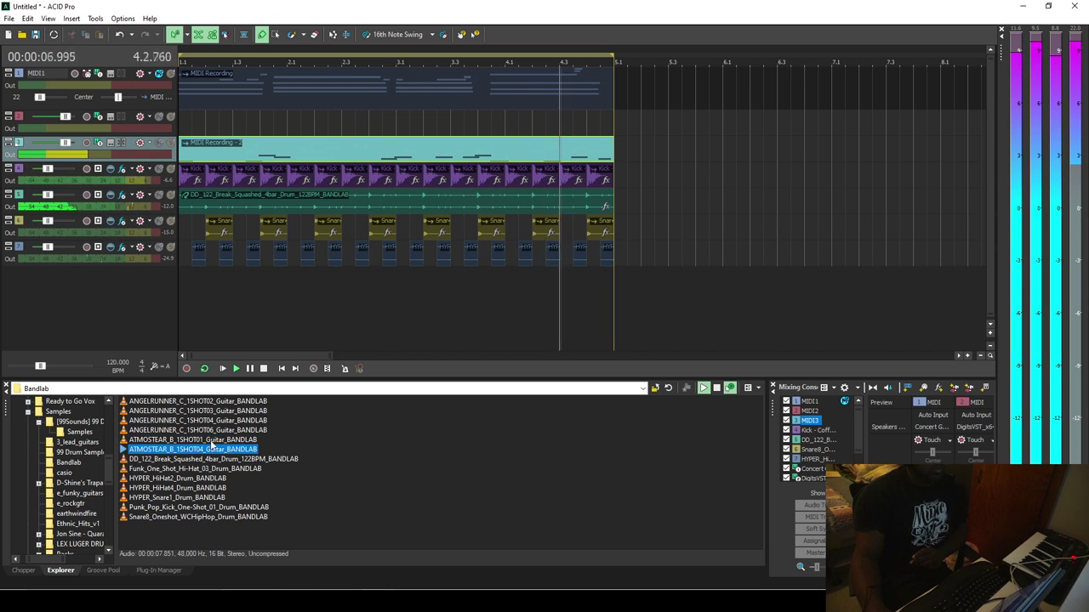
pyautogui.click(202, 448)
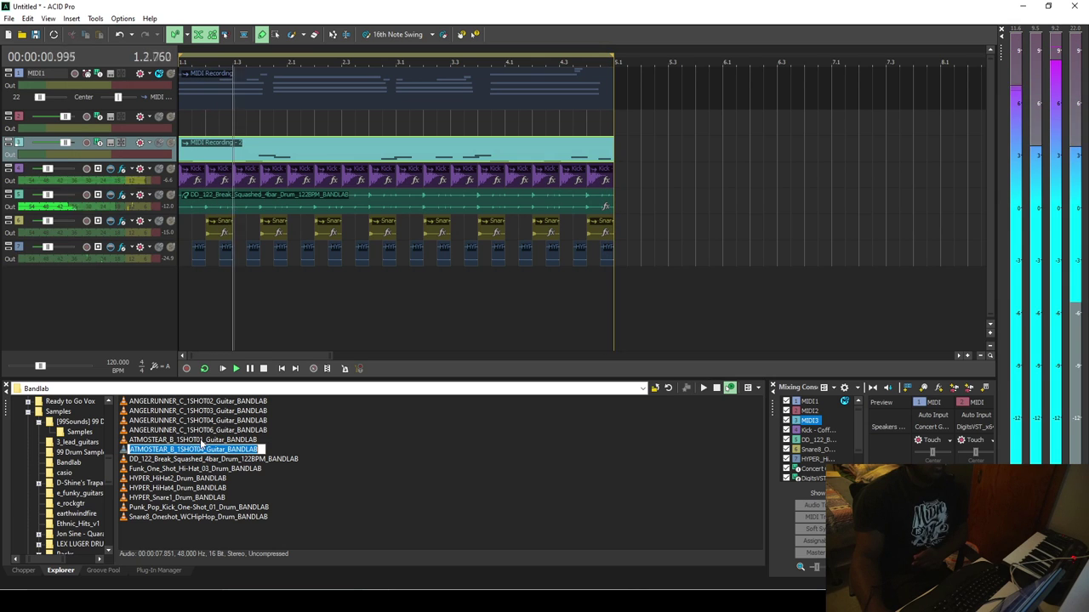
pyautogui.click(129, 441)
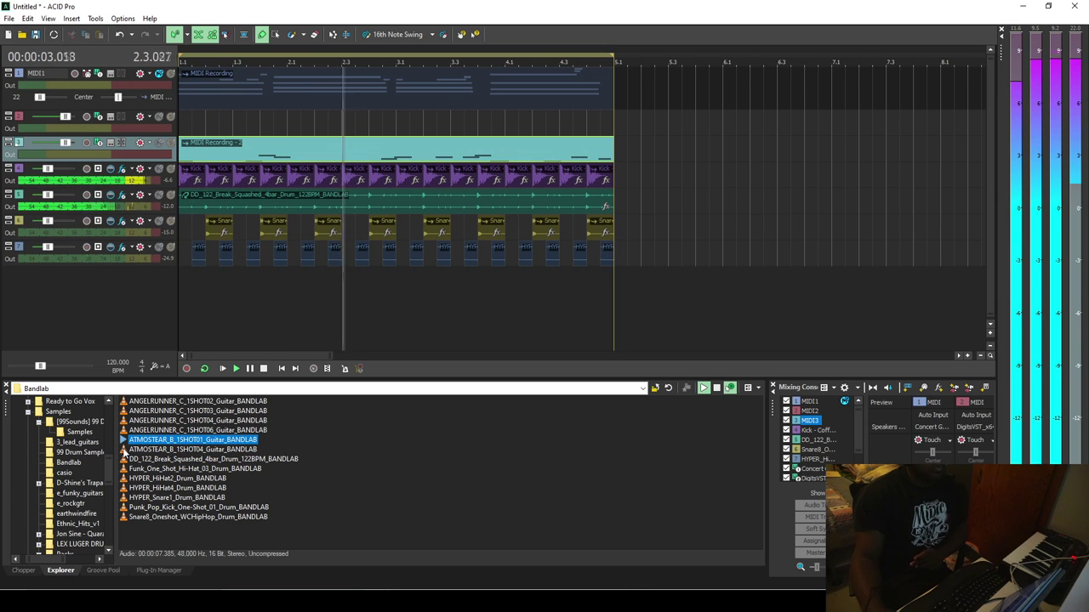
# Place ATMOSTEAR_B_1SHOT04 at bar 1 on a new track, followed directly by ATMOSTEAR_B_1SHOT01, trimming each to about three and a half beats
pyautogui.moveTo(125, 451); pyautogui.dragTo(180, 290)
pyautogui.moveTo(610, 281); pyautogui.dragTo(273, 287)
pyautogui.moveTo(230, 439); pyautogui.dragTo(280, 282)
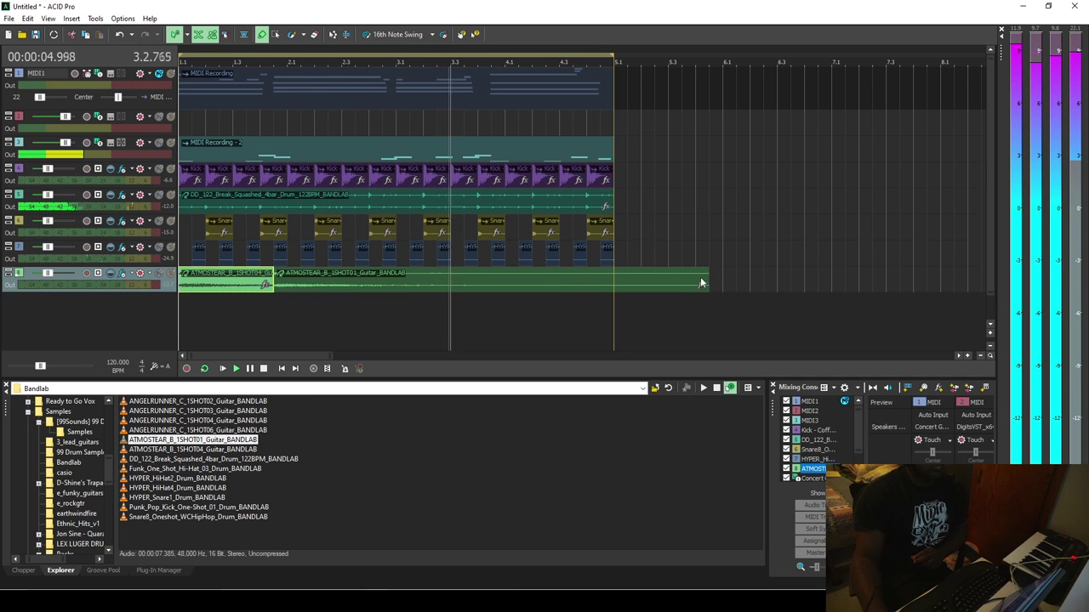
pyautogui.moveTo(707, 280); pyautogui.dragTo(369, 296)
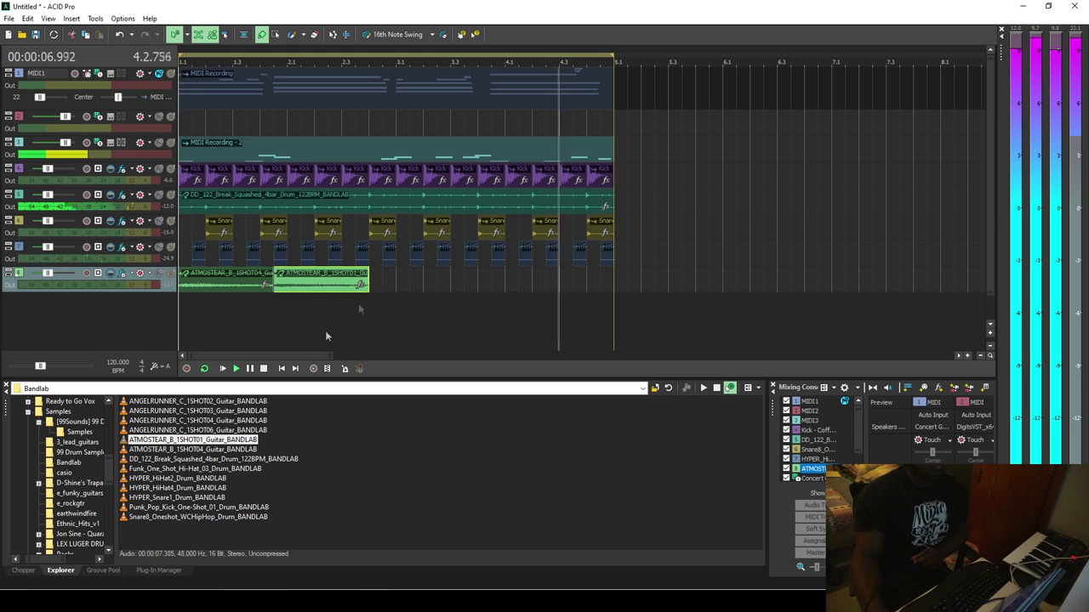
# Add ATMOSTEAR_B_1SHOT01 at bar 3 and ATMOSTEAR_B_1SHOT04 behind it, trimmed to bar 5, and extend the track's second event to bar 3
pyautogui.moveTo(193, 440); pyautogui.dragTo(390, 289)
pyautogui.moveTo(814, 279); pyautogui.dragTo(454, 290)
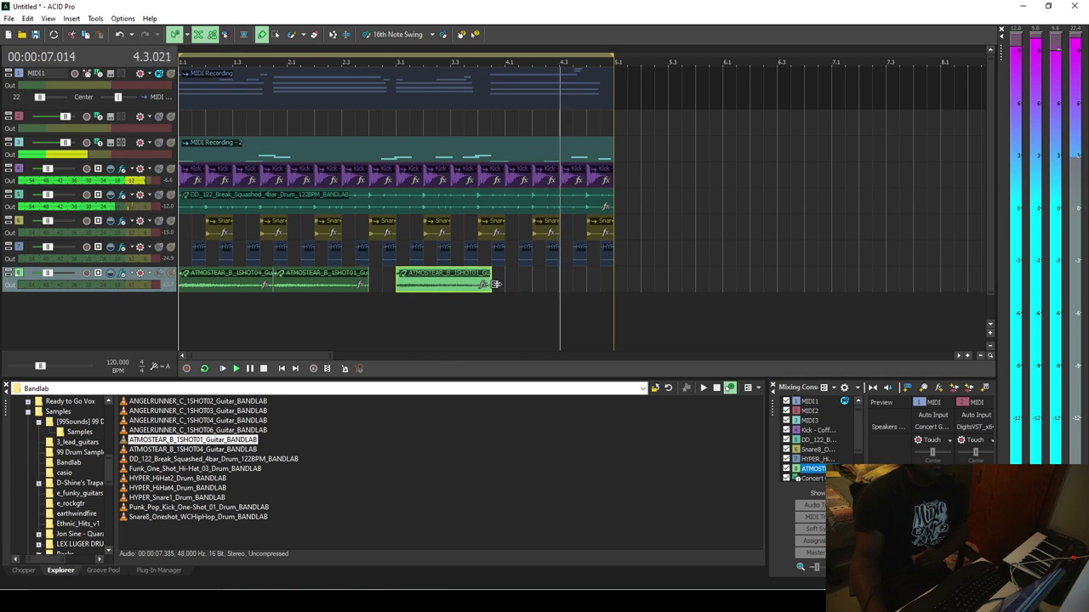
pyautogui.moveTo(204, 453); pyautogui.dragTo(496, 286)
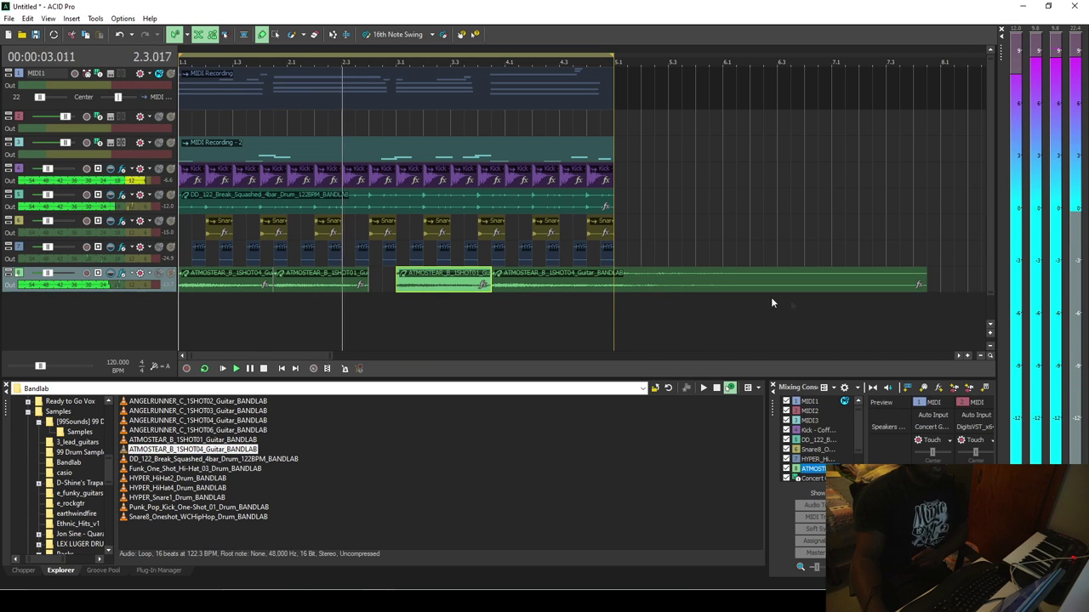
pyautogui.moveTo(917, 287); pyautogui.dragTo(613, 301)
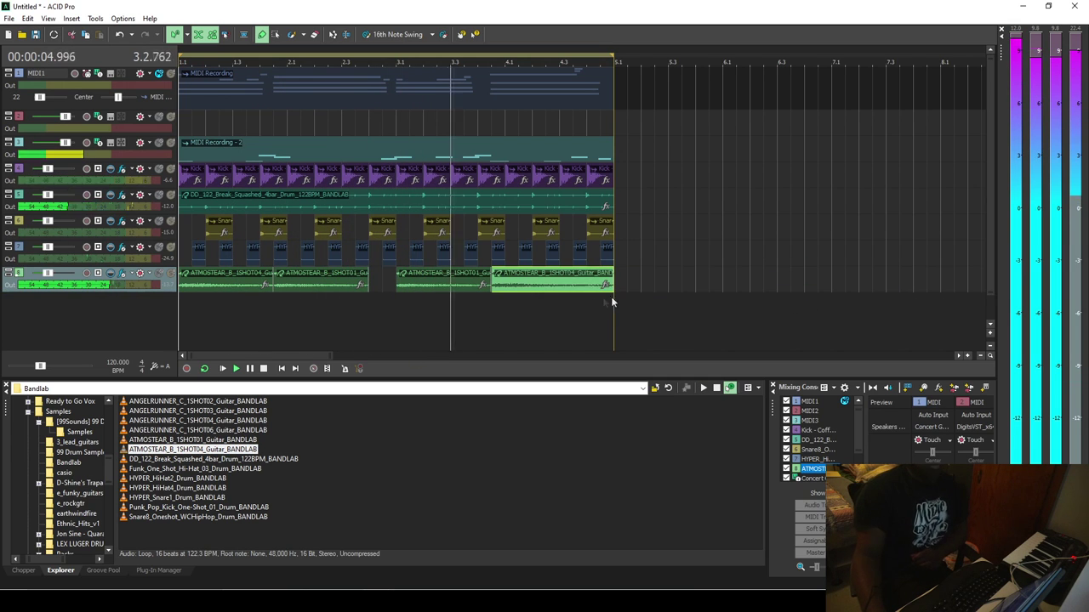
pyautogui.moveTo(364, 284); pyautogui.dragTo(395, 284)
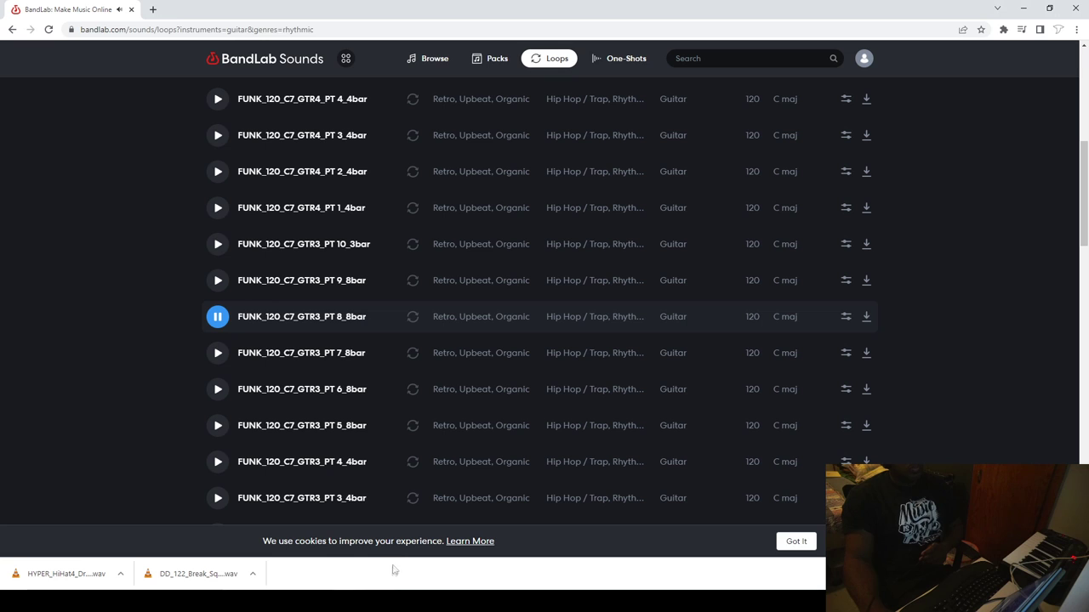
# Switch back to ACID Pro and play the beat from the start with the FUNK_120_C7_GTR3_PT_8_8bar guitar loop
pyautogui.moveTo(379, 589)
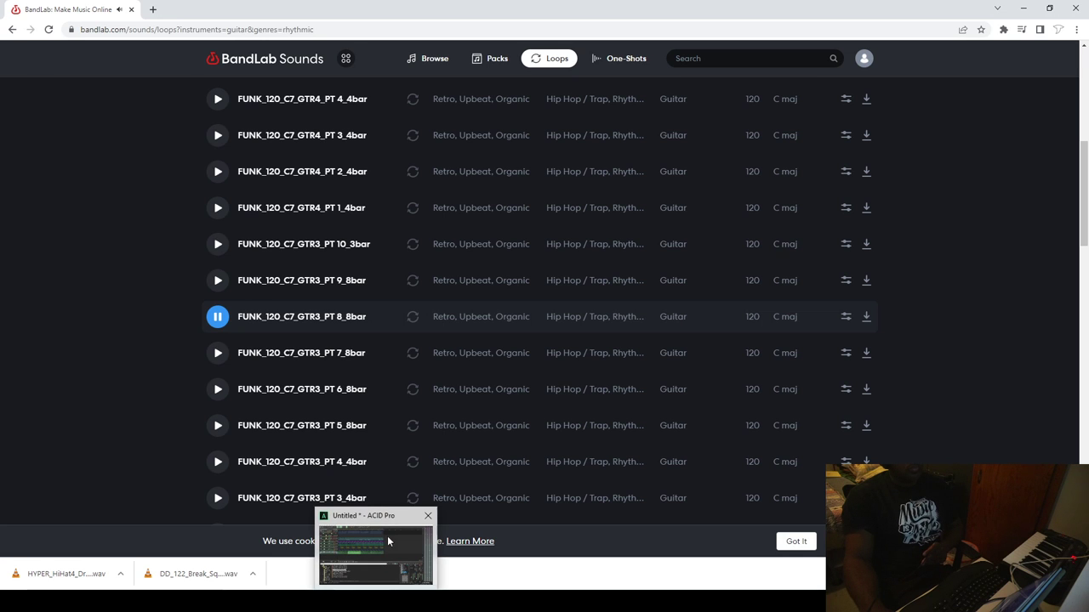
pyautogui.click(387, 542)
pyautogui.click(235, 369)
pyautogui.click(263, 369)
pyautogui.click(236, 369)
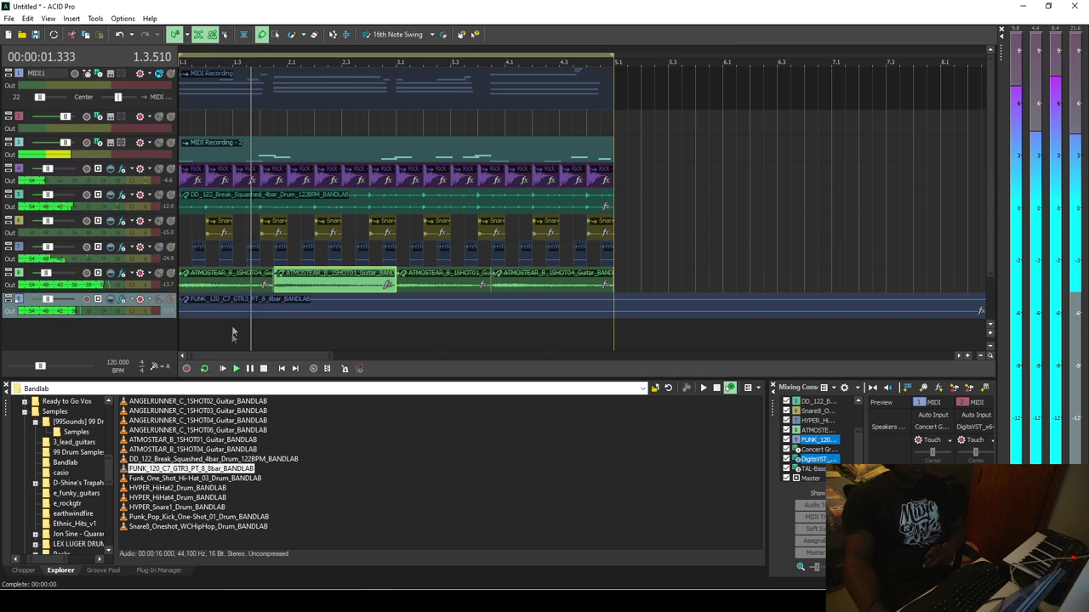
# Raise the volume of the FUNK_120_C7_GTR3 guitar track and trim its event to two bars, ending at bar 3
pyautogui.scroll(-3, 236, 312)
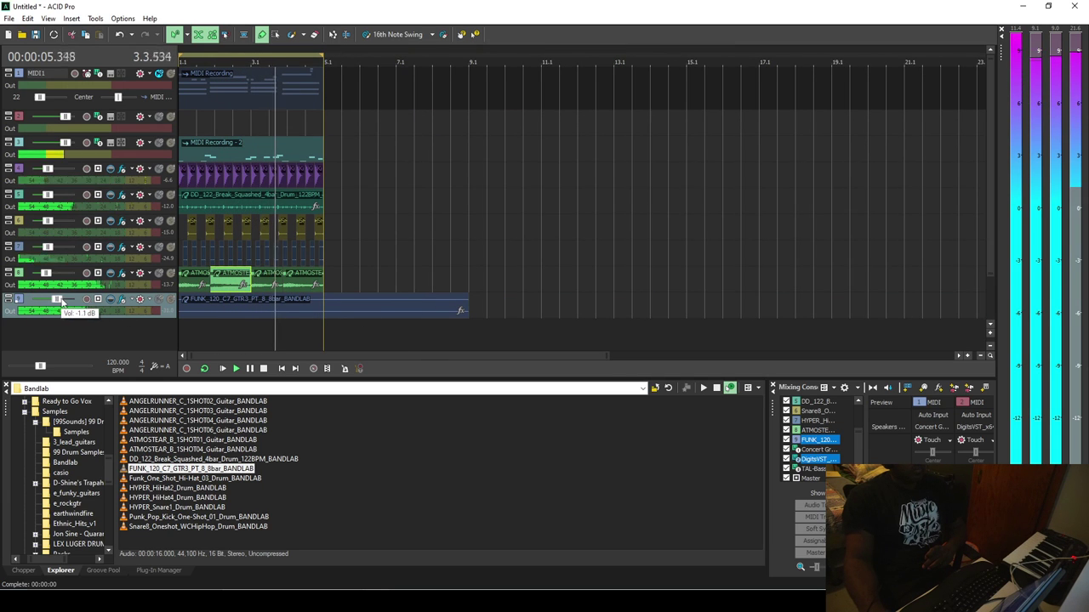
pyautogui.moveTo(64, 302); pyautogui.dragTo(74, 300)
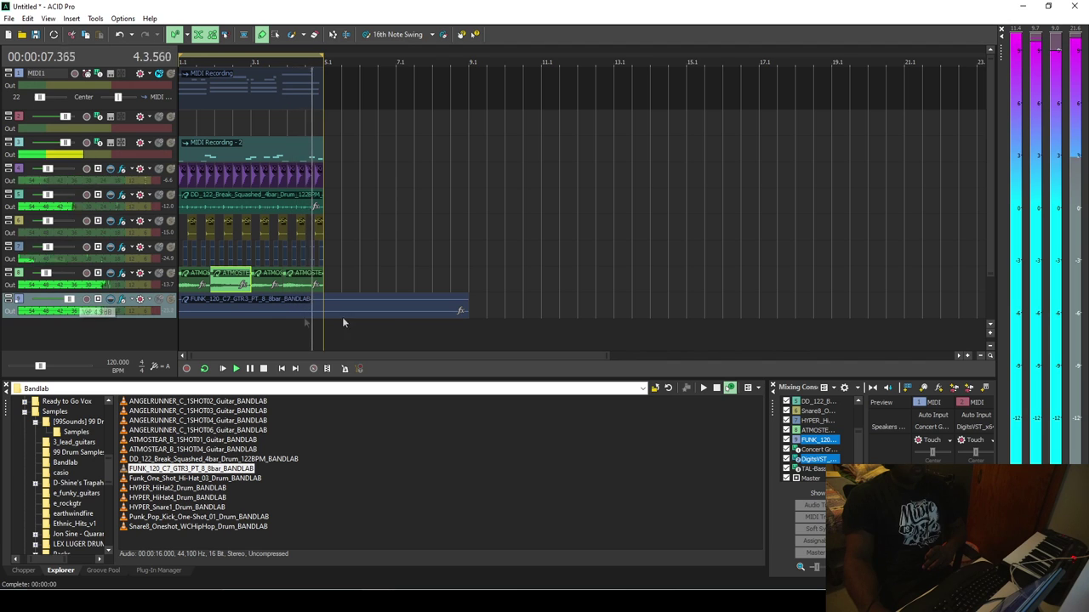
pyautogui.moveTo(463, 309); pyautogui.dragTo(247, 317)
pyautogui.scroll(3, 262, 313)
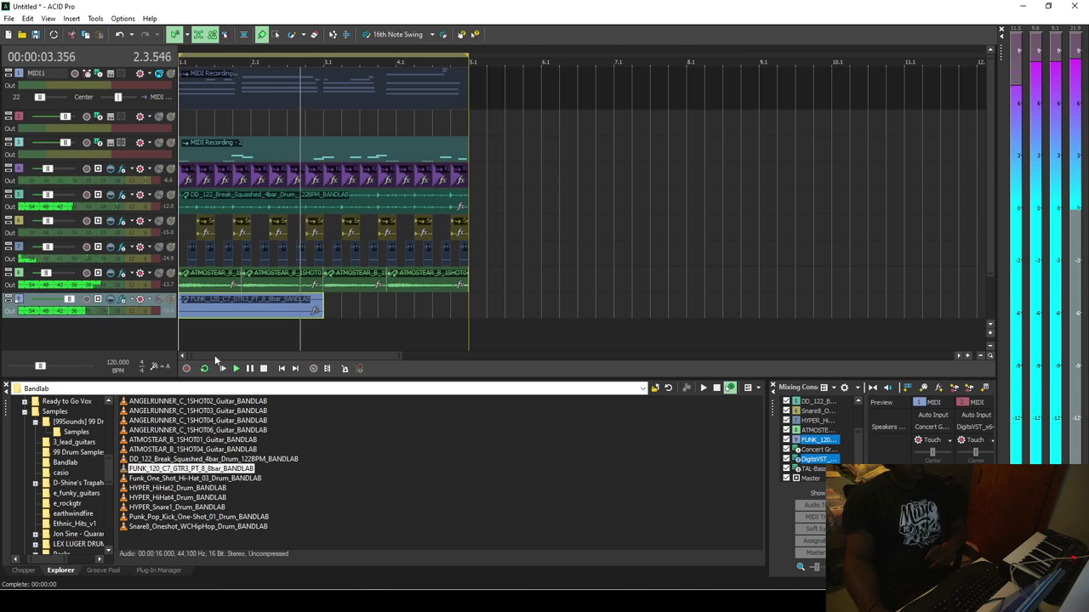
# Copy the two-bar FUNK_120_C7_GTR3 event and paste it at bar 3 so the guitar fills the four-bar loop
pyautogui.rightClick(303, 311)
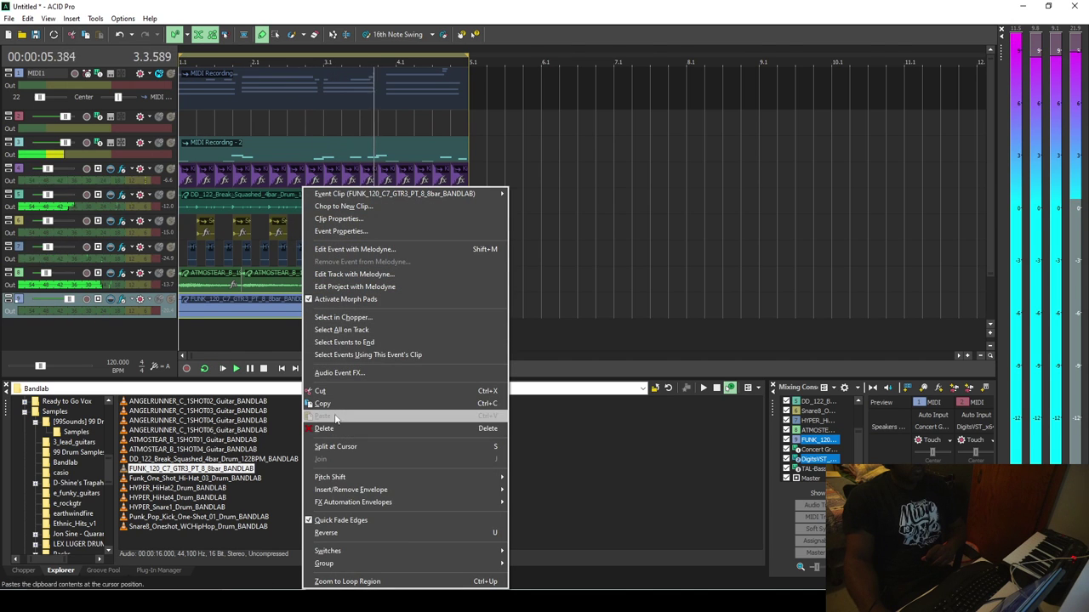
pyautogui.click(338, 404)
pyautogui.click(338, 310)
pyautogui.rightClick(335, 312)
pyautogui.click(352, 371)
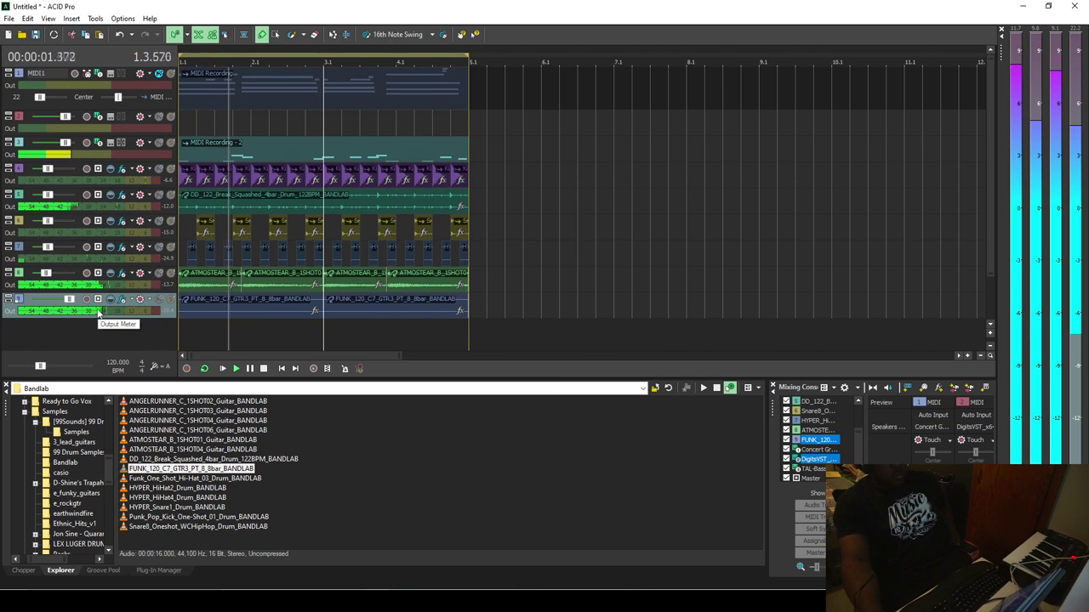
# Open the Track EQ of the FUNK_120_C7_GTR3 guitar track and boost band 2 slightly
pyautogui.click(123, 300)
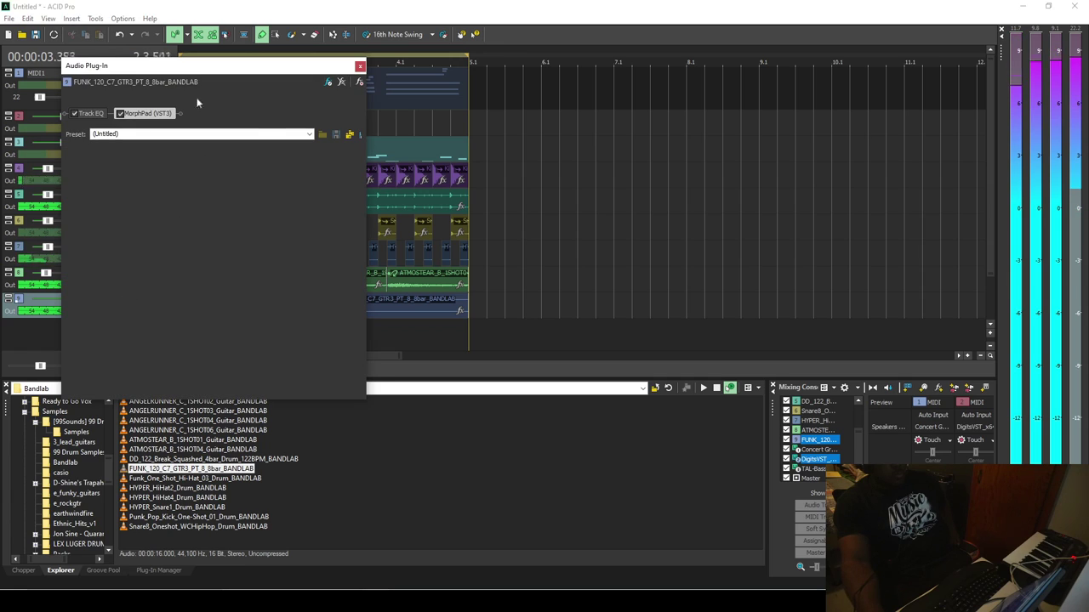
pyautogui.click(95, 114)
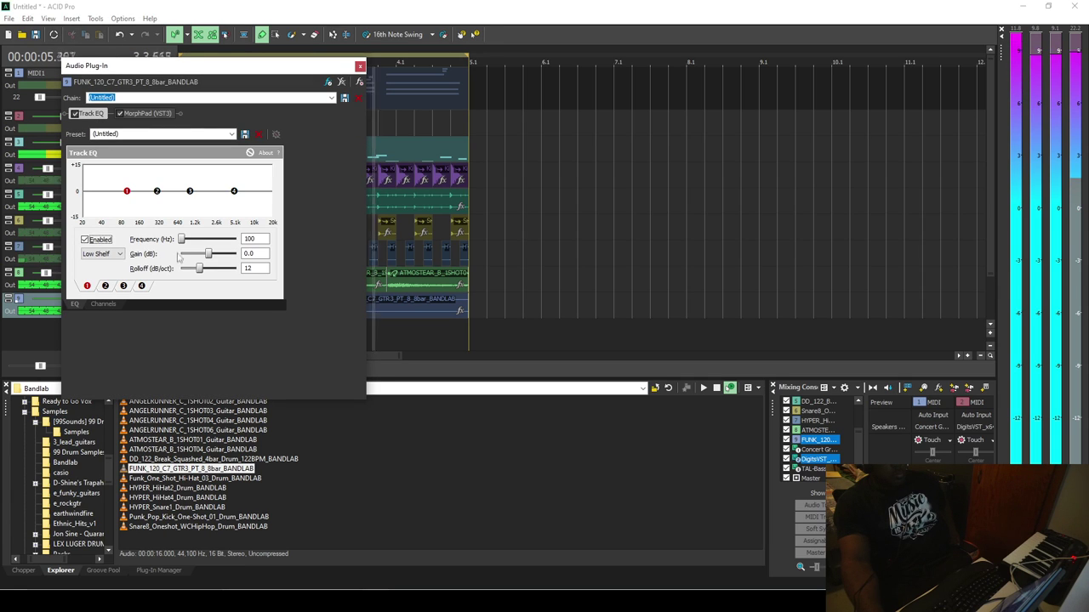
pyautogui.moveTo(156, 191)
pyautogui.mouseDown()
pyautogui.moveTo(162, 173)
pyautogui.moveTo(161, 184)
pyautogui.mouseUp()
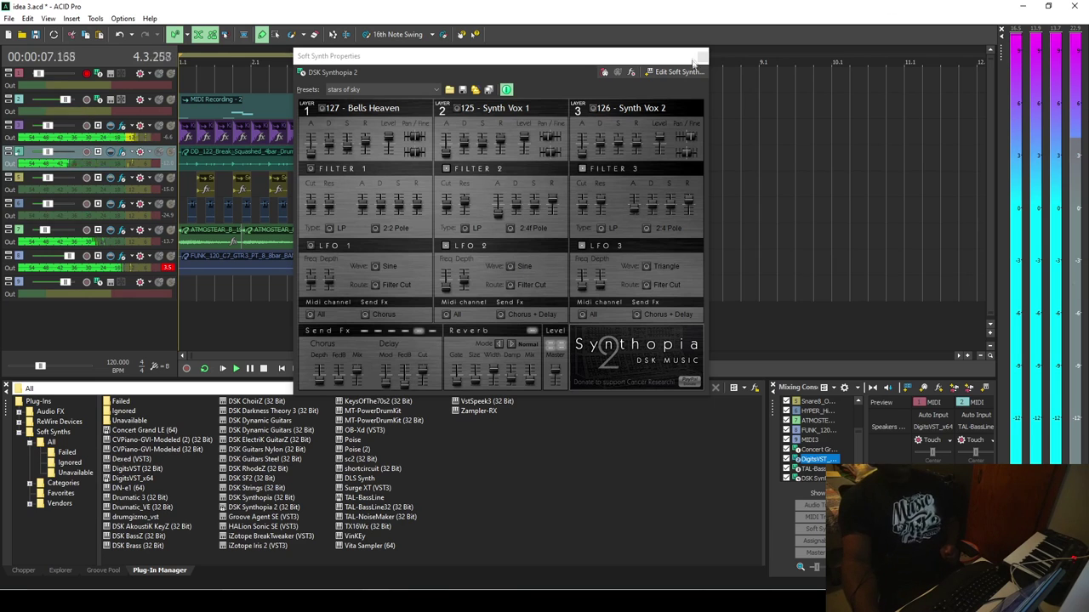
# Close the DSK Synthopia 2 soft synth window, save the idea 3.acd project and stop playback
pyautogui.click(700, 57)
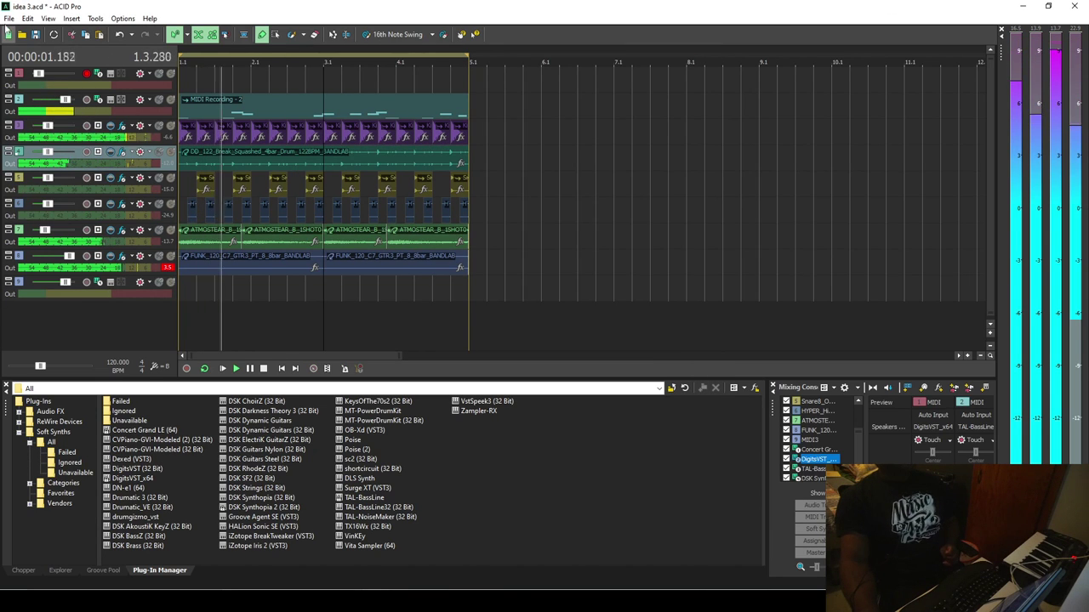
pyautogui.click(8, 18)
pyautogui.click(19, 64)
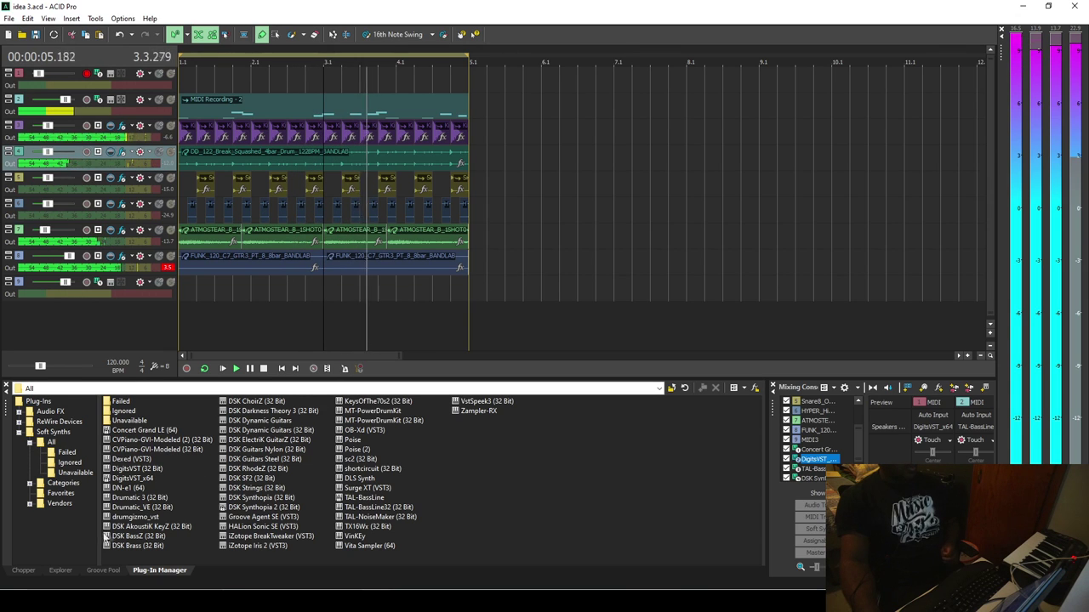
pyautogui.click(264, 368)
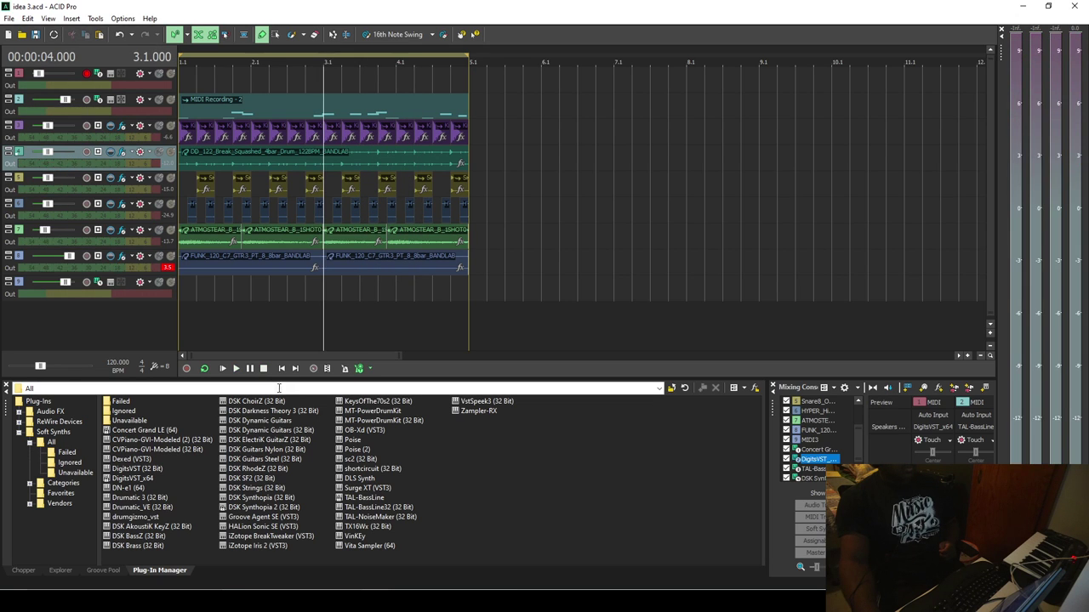